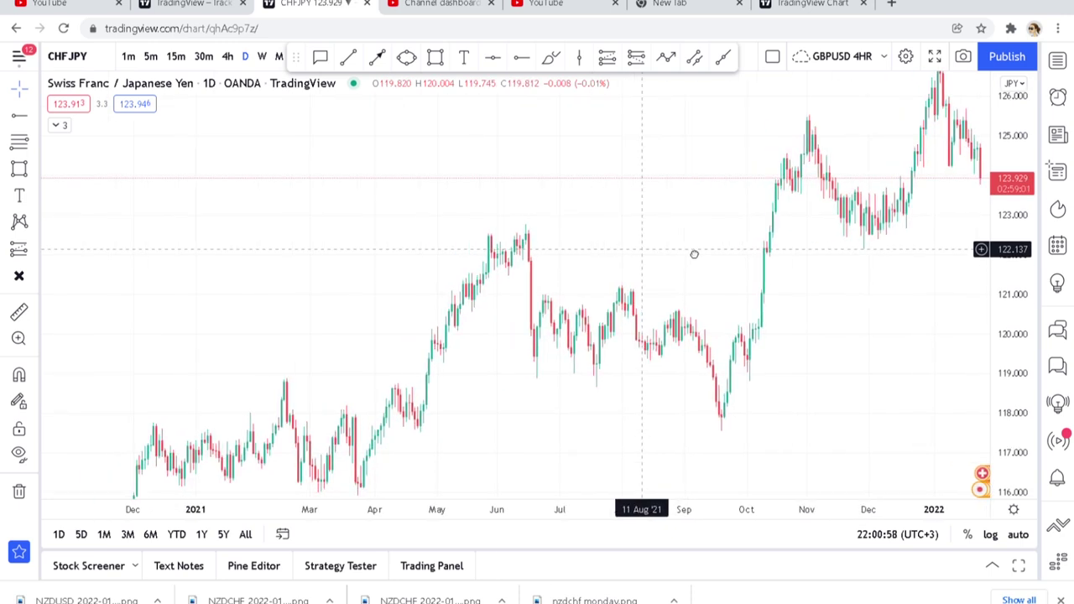
Draw a thin rectangle across the June 2021 highs, about 122.40 to 122.52, spanning 13 April to 31 August 2021.
{"action": "scroll", "coordinate": [494, 261], "scroll_direction": "down", "scroll_amount": 2}
{"action": "scroll", "coordinate": [977, 377], "scroll_direction": "up", "scroll_amount": 2}
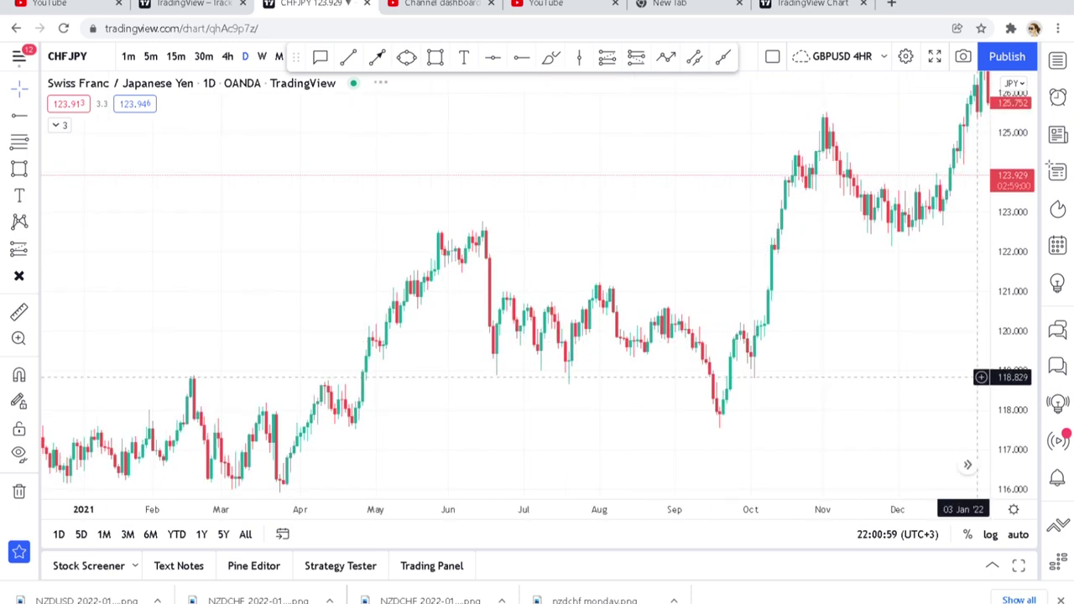
{"action": "left_click_drag", "start_coordinate": [978, 377], "coordinate": [716, 258]}
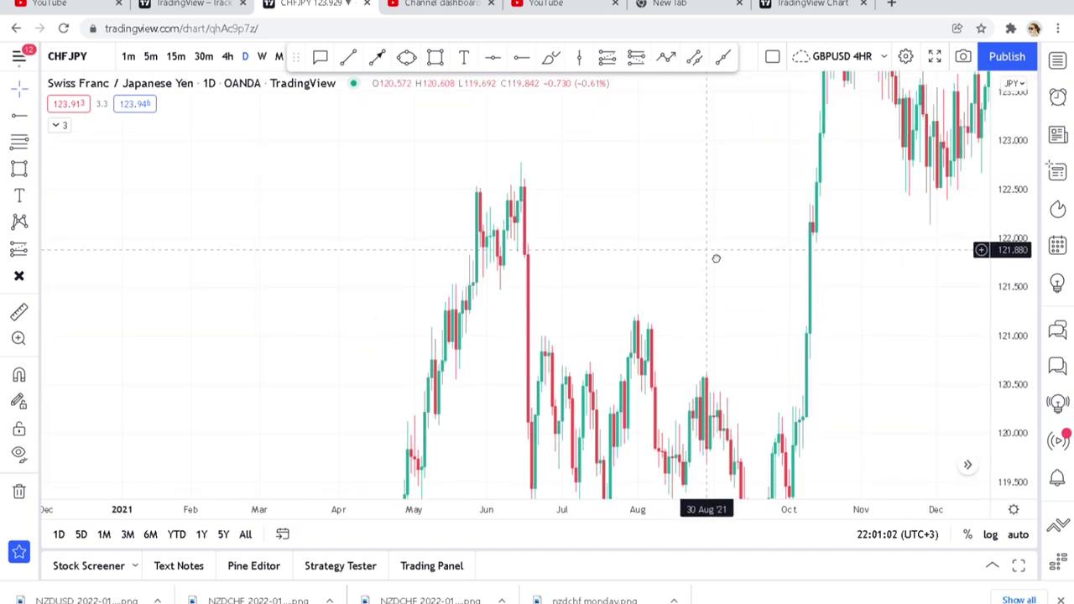
{"action": "left_click", "coordinate": [434, 57]}
{"action": "mouse_move", "coordinate": [375, 198]}
{"action": "left_mouse_down"}
{"action": "mouse_move", "coordinate": [695, 211]}
{"action": "mouse_move", "coordinate": [715, 209]}
{"action": "mouse_move", "coordinate": [711, 199]}
{"action": "left_mouse_up"}
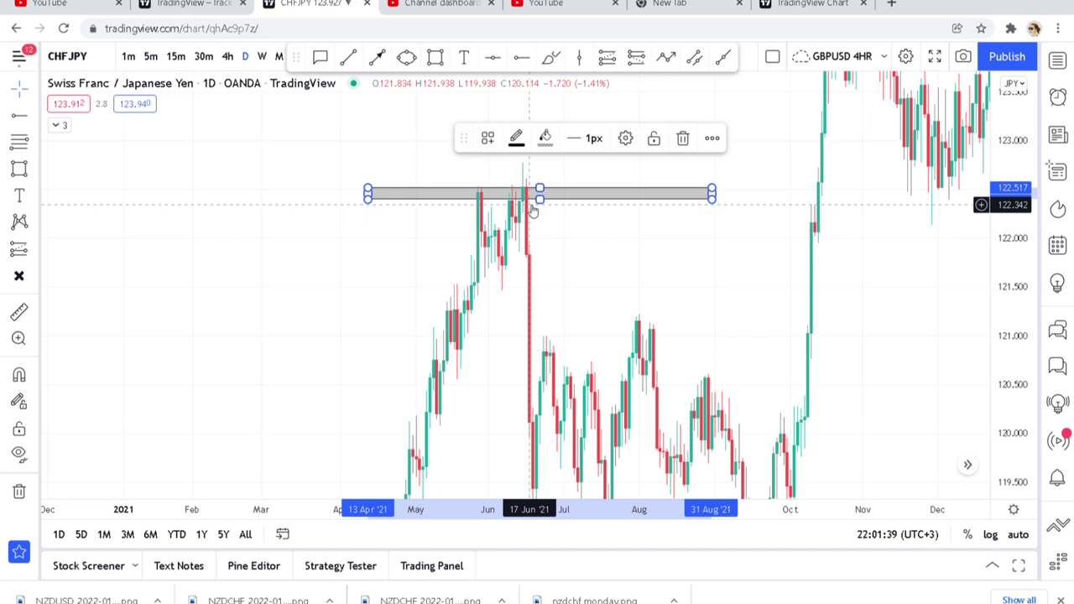
Circle the June 2021 low and trace the following bounce and drop with the brush, and remove all drawings.
{"action": "scroll", "coordinate": [597, 278], "scroll_direction": "up", "scroll_amount": 2}
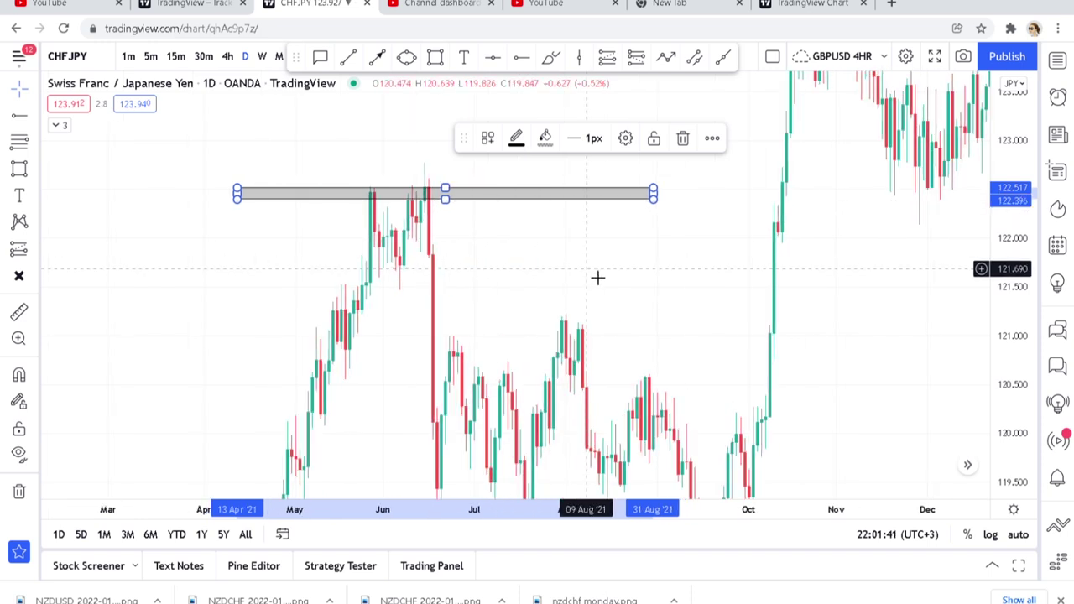
{"action": "left_click_drag", "start_coordinate": [597, 278], "coordinate": [710, 227]}
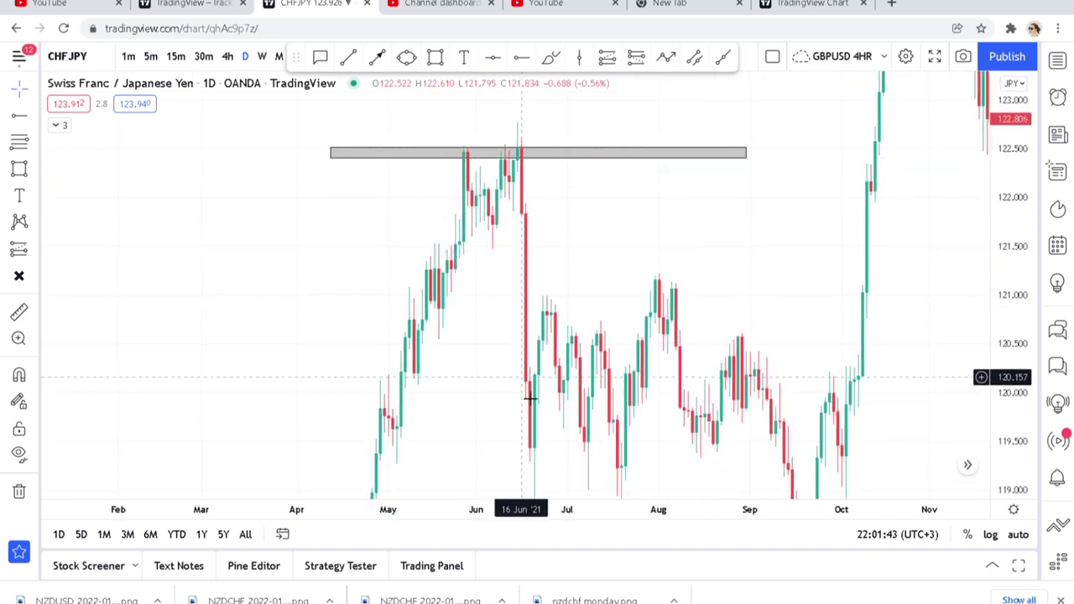
{"action": "left_click_drag", "start_coordinate": [604, 382], "coordinate": [614, 367]}
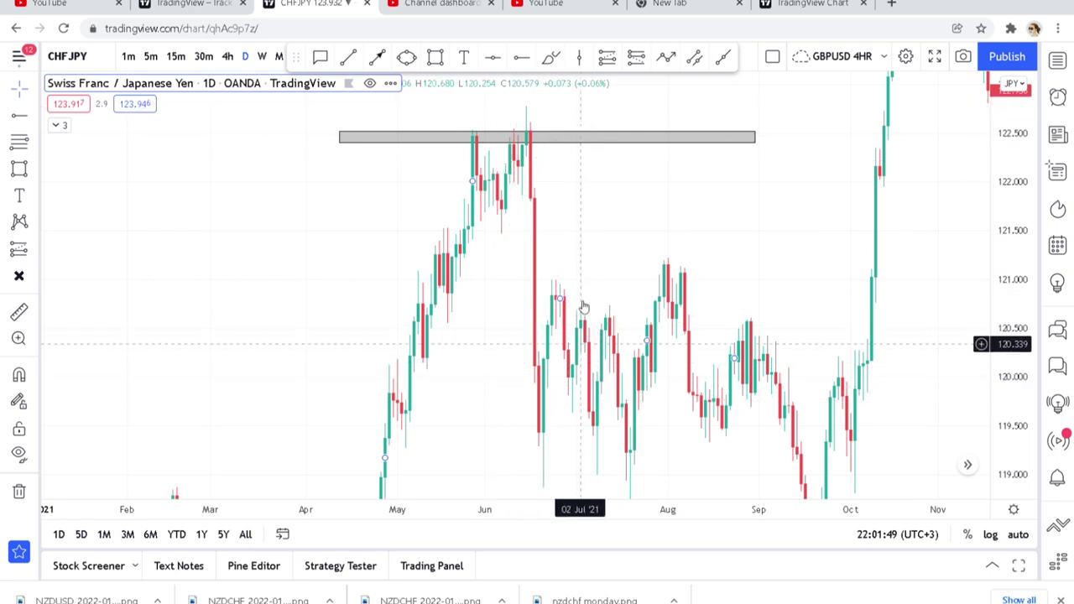
{"action": "scroll", "coordinate": [545, 324], "scroll_direction": "up", "scroll_amount": 2}
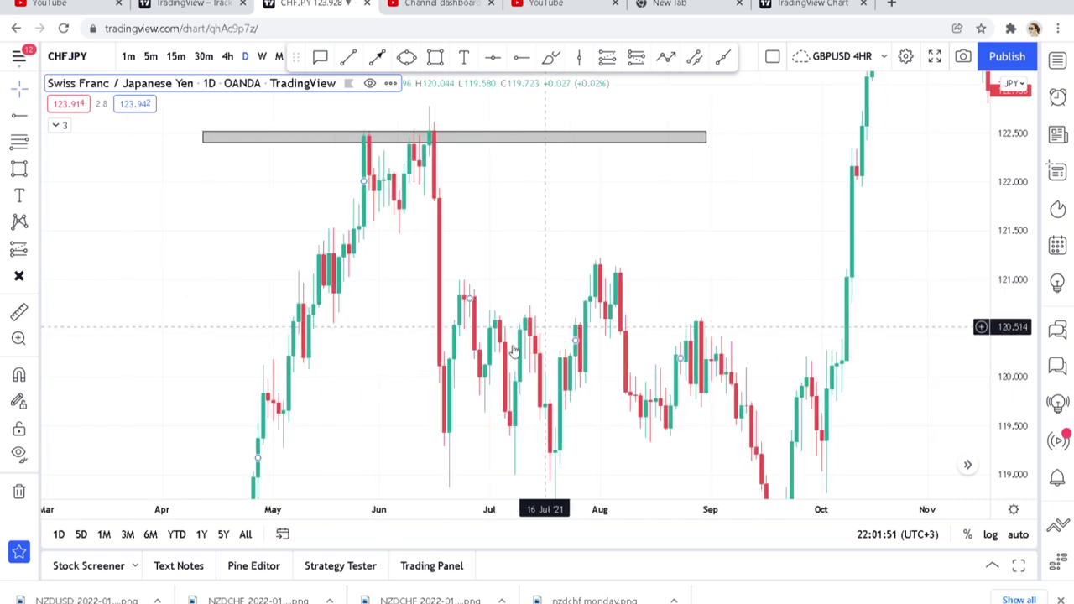
{"action": "left_click_drag", "start_coordinate": [455, 438], "coordinate": [491, 394]}
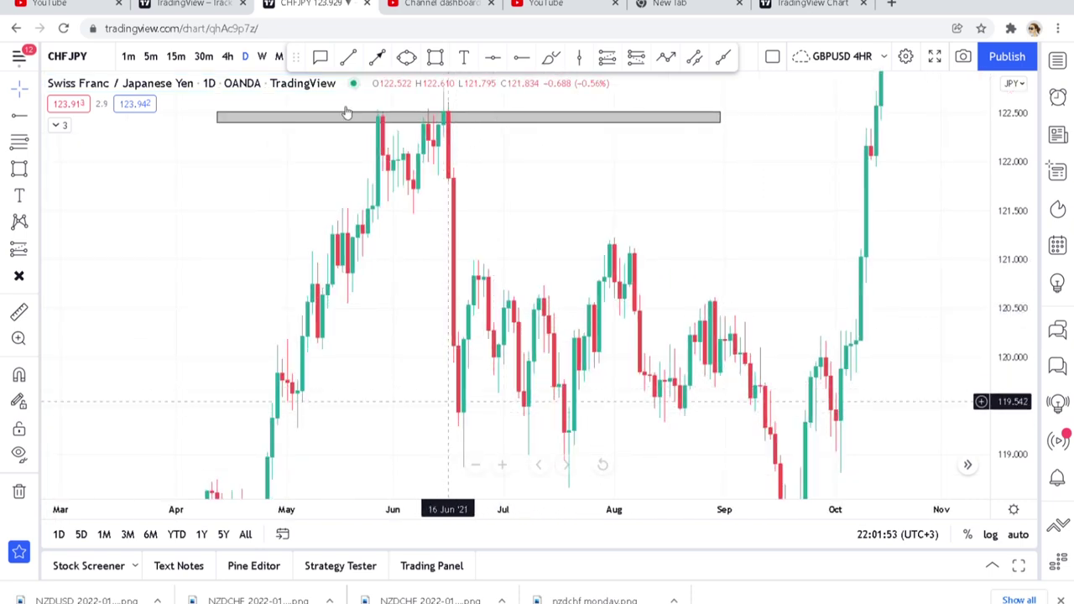
{"action": "left_click", "coordinate": [550, 56]}
{"action": "mouse_move", "coordinate": [393, 427]}
{"action": "left_mouse_down"}
{"action": "mouse_move", "coordinate": [492, 399]}
{"action": "mouse_move", "coordinate": [395, 427]}
{"action": "mouse_move", "coordinate": [487, 319]}
{"action": "mouse_move", "coordinate": [493, 279]}
{"action": "left_mouse_up"}
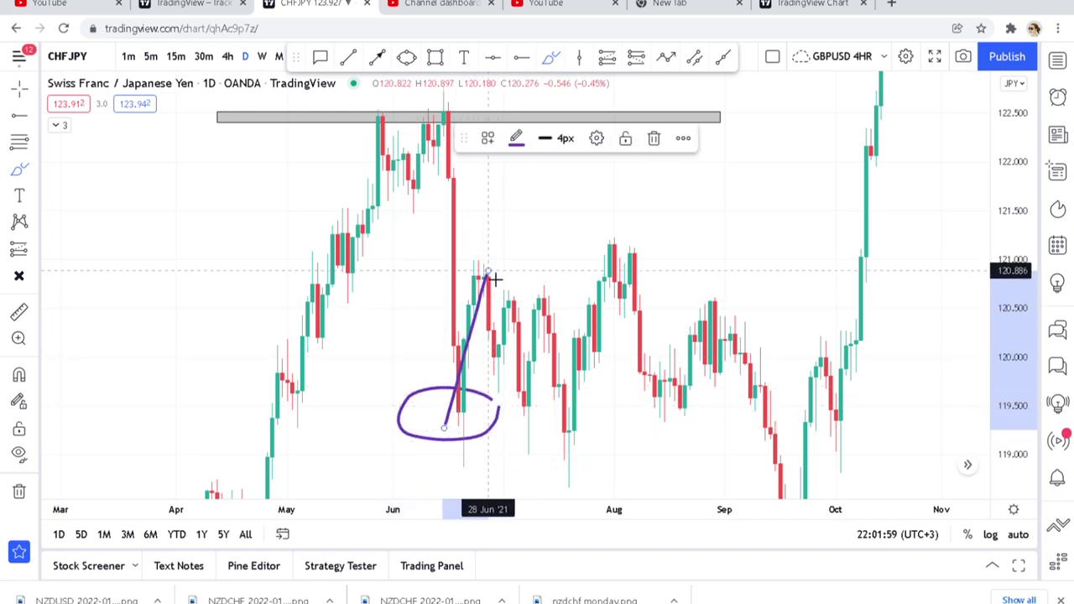
{"action": "left_click_drag", "start_coordinate": [488, 277], "coordinate": [491, 394]}
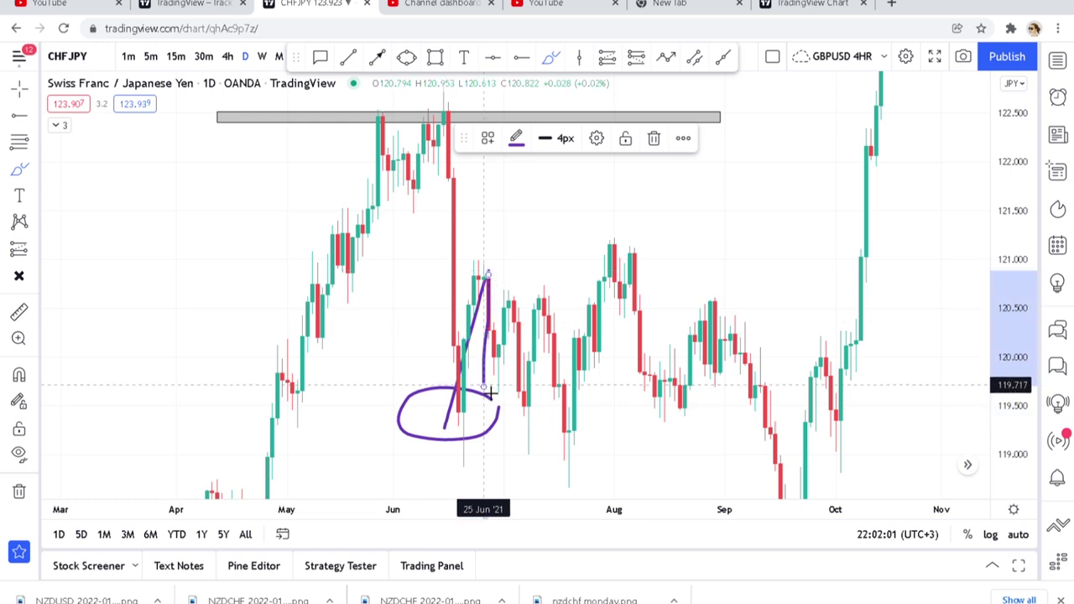
{"action": "left_click", "coordinate": [20, 493]}
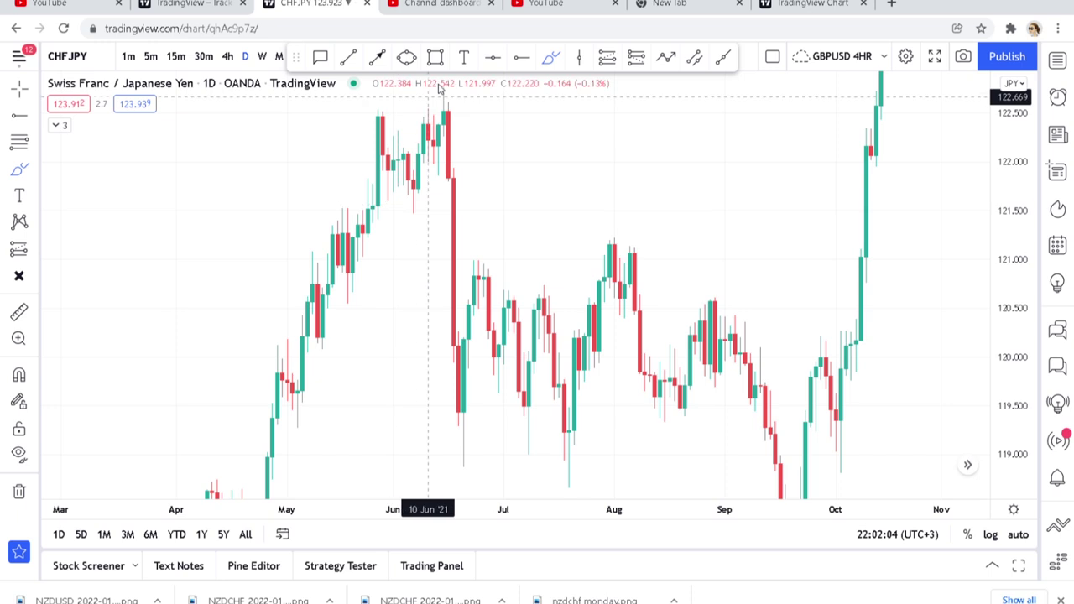
{"action": "left_click", "coordinate": [521, 57]}
{"action": "left_click", "coordinate": [579, 223]}
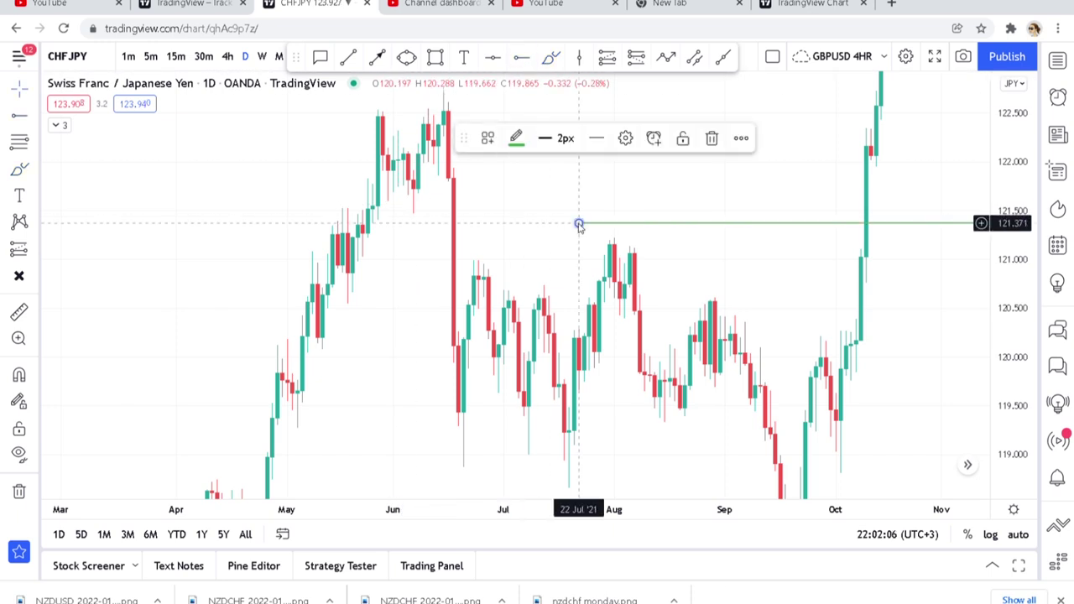
{"action": "left_click", "coordinate": [712, 139]}
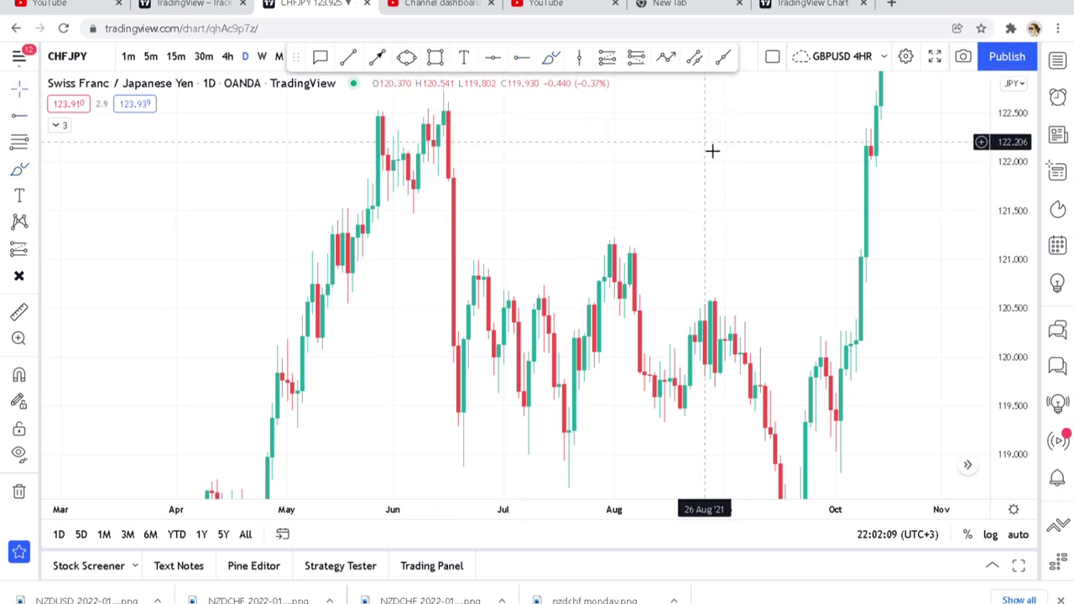
Draw a thin rectangle at about 125.3 from the November 2021 high across the January 2022 candles.
{"action": "left_click_drag", "start_coordinate": [761, 190], "coordinate": [338, 417]}
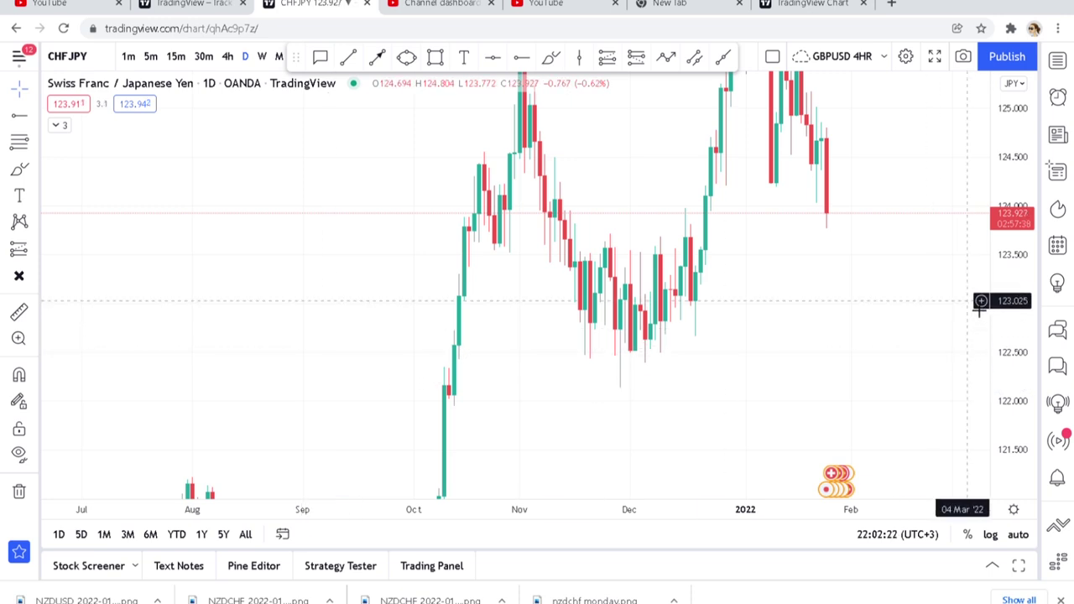
{"action": "left_click_drag", "start_coordinate": [995, 303], "coordinate": [982, 340]}
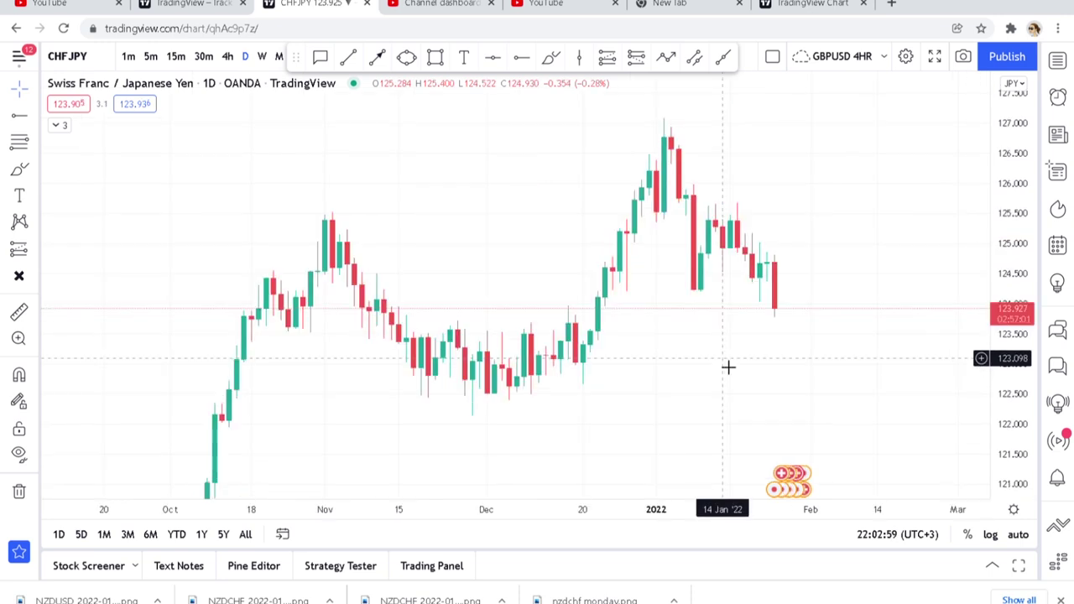
{"action": "scroll", "coordinate": [727, 364], "scroll_direction": "down", "scroll_amount": 3}
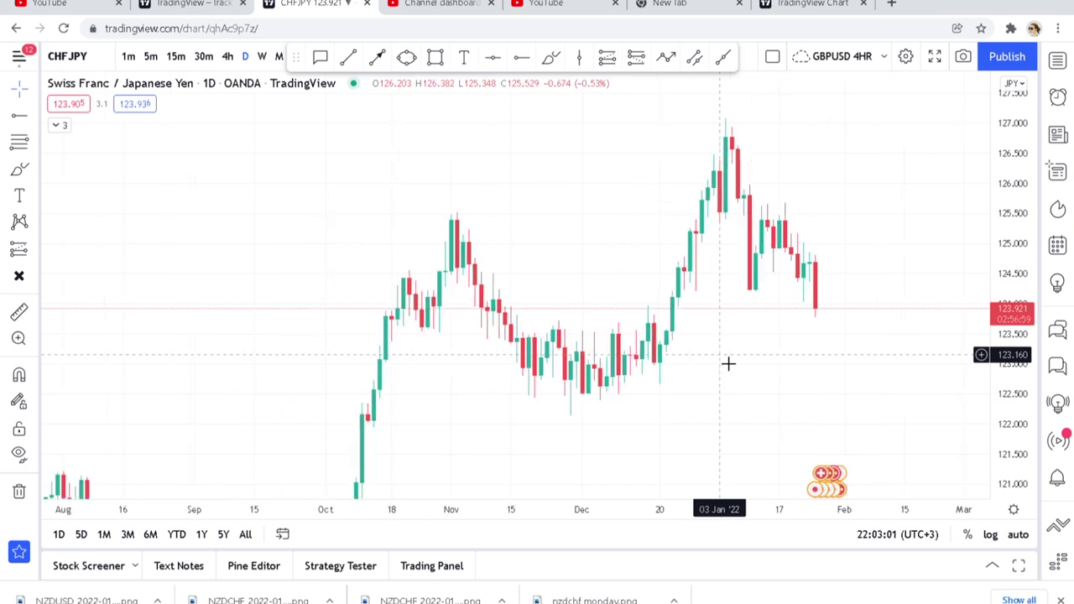
{"action": "left_click_drag", "start_coordinate": [790, 467], "coordinate": [705, 424]}
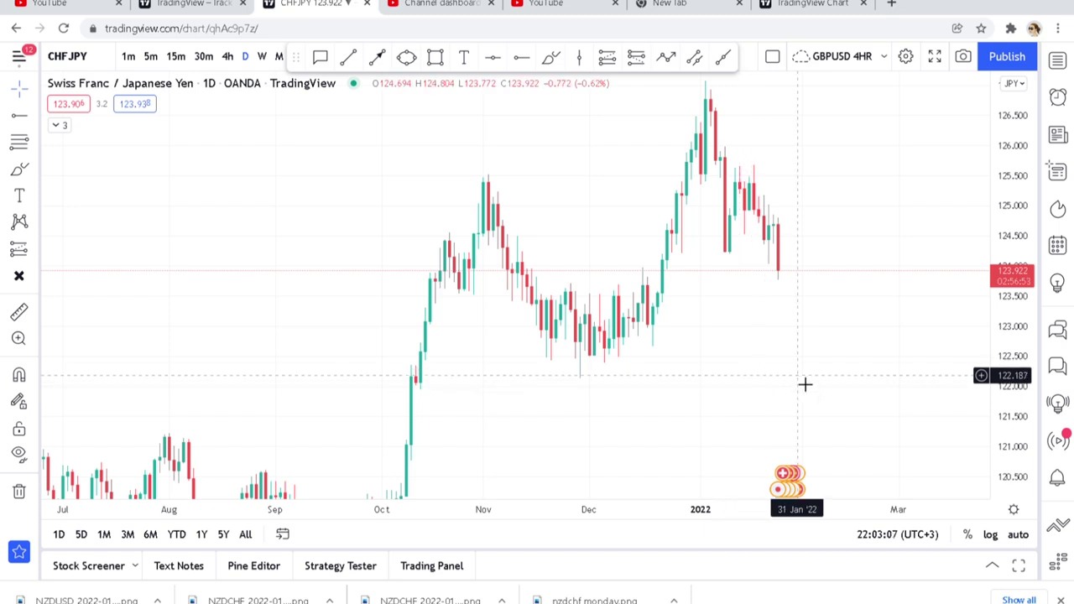
{"action": "left_click_drag", "start_coordinate": [805, 383], "coordinate": [752, 381]}
{"action": "left_click", "coordinate": [435, 56]}
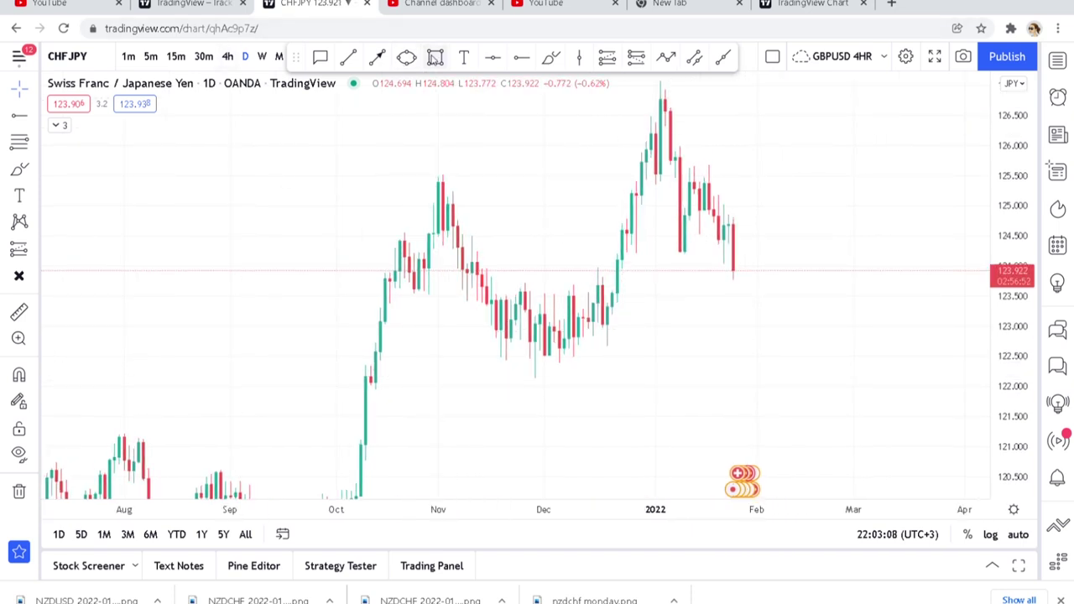
{"action": "left_click", "coordinate": [313, 184]}
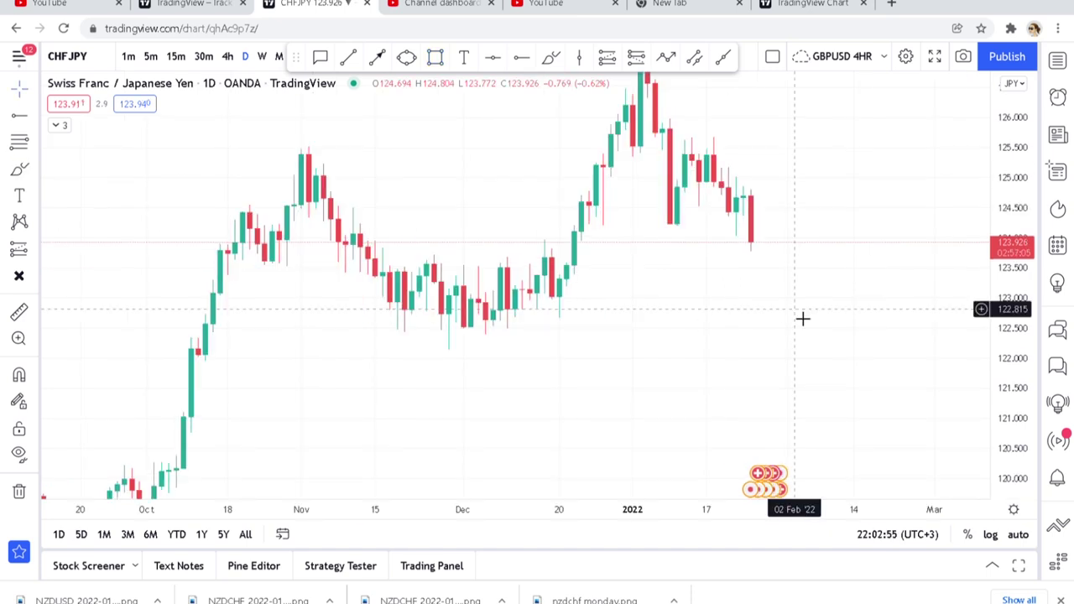
{"action": "left_click_drag", "start_coordinate": [714, 304], "coordinate": [738, 372]}
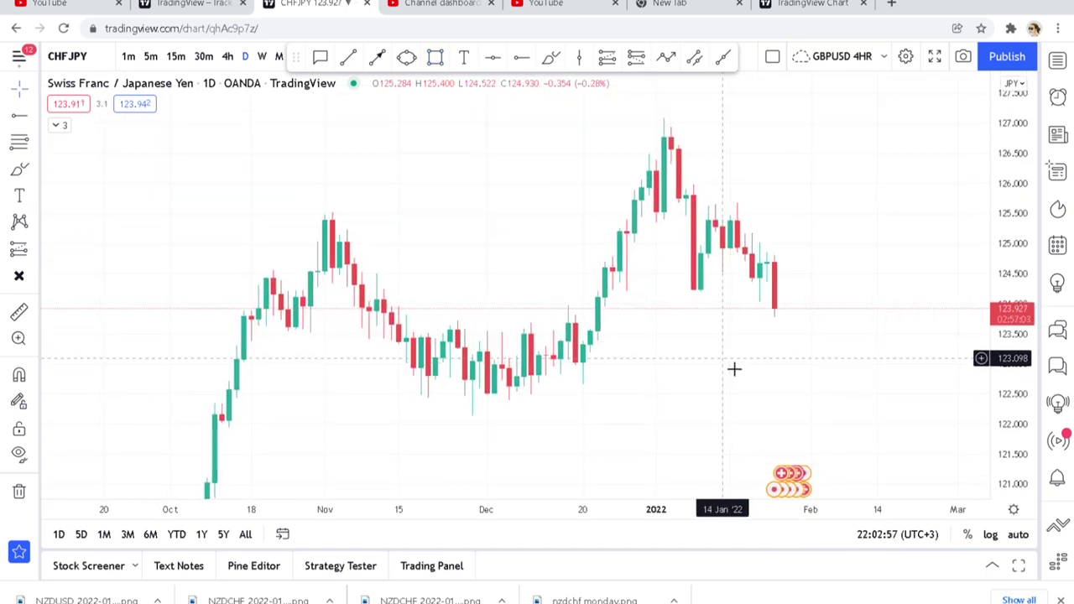
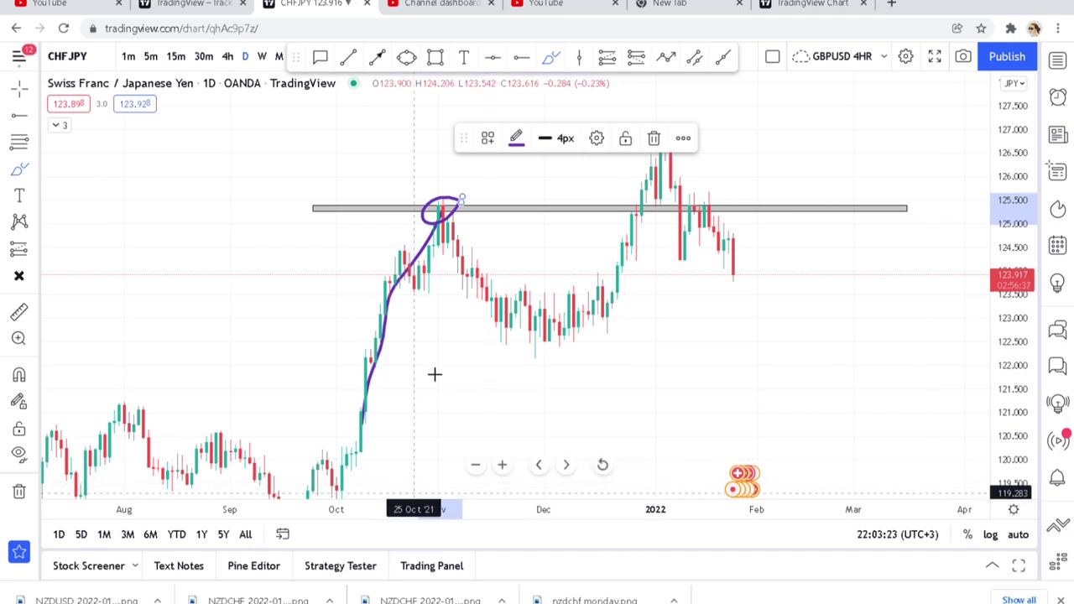
Trace the pullback and recovery from the November high to late December with the brush, and remove all drawings.
{"action": "mouse_move", "coordinate": [462, 239]}
{"action": "left_mouse_down"}
{"action": "mouse_move", "coordinate": [554, 364]}
{"action": "mouse_move", "coordinate": [585, 352]}
{"action": "mouse_move", "coordinate": [642, 258]}
{"action": "left_mouse_up"}
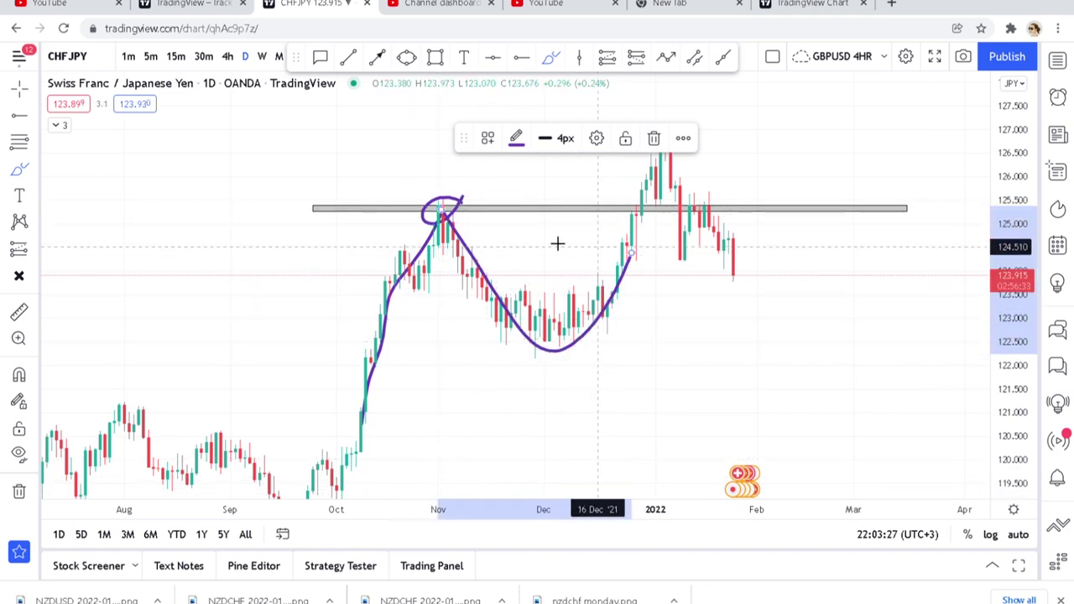
{"action": "left_click", "coordinate": [18, 491]}
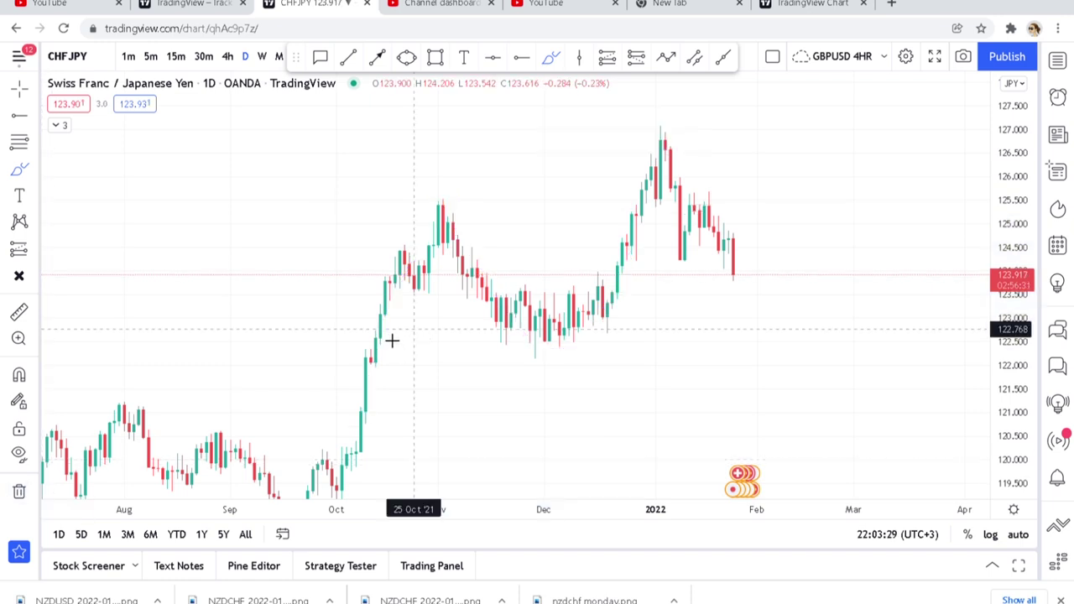
Draw two thin horizontal rectangles, one at about 125.5 along the November 2021 high and one at about 122.5 along the December lows.
{"action": "left_click", "coordinate": [434, 57]}
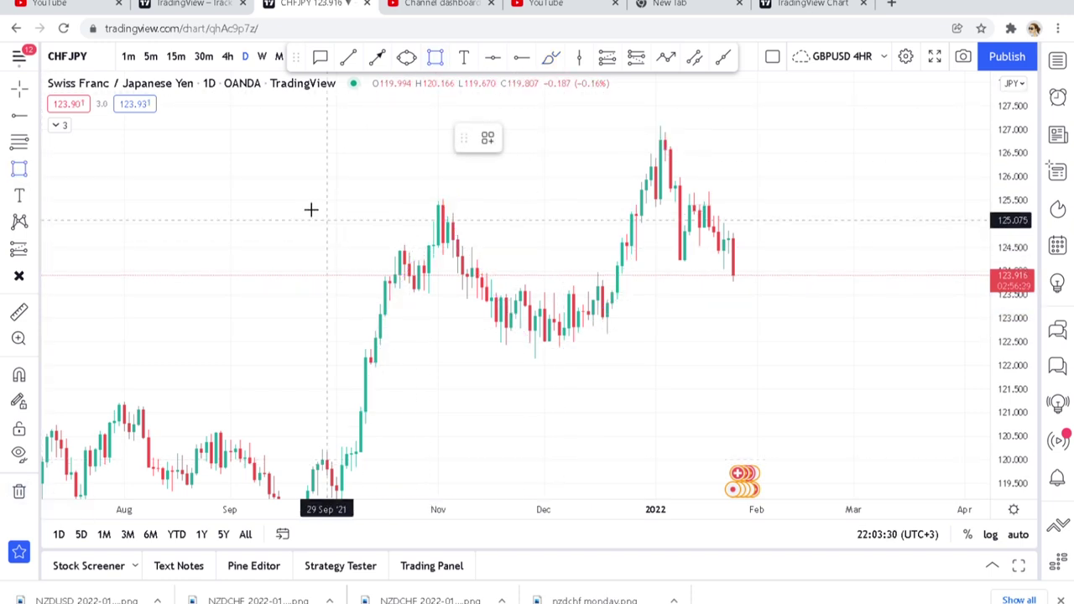
{"action": "mouse_move", "coordinate": [300, 212]}
{"action": "left_mouse_down"}
{"action": "mouse_move", "coordinate": [839, 209]}
{"action": "mouse_move", "coordinate": [842, 199]}
{"action": "left_mouse_up"}
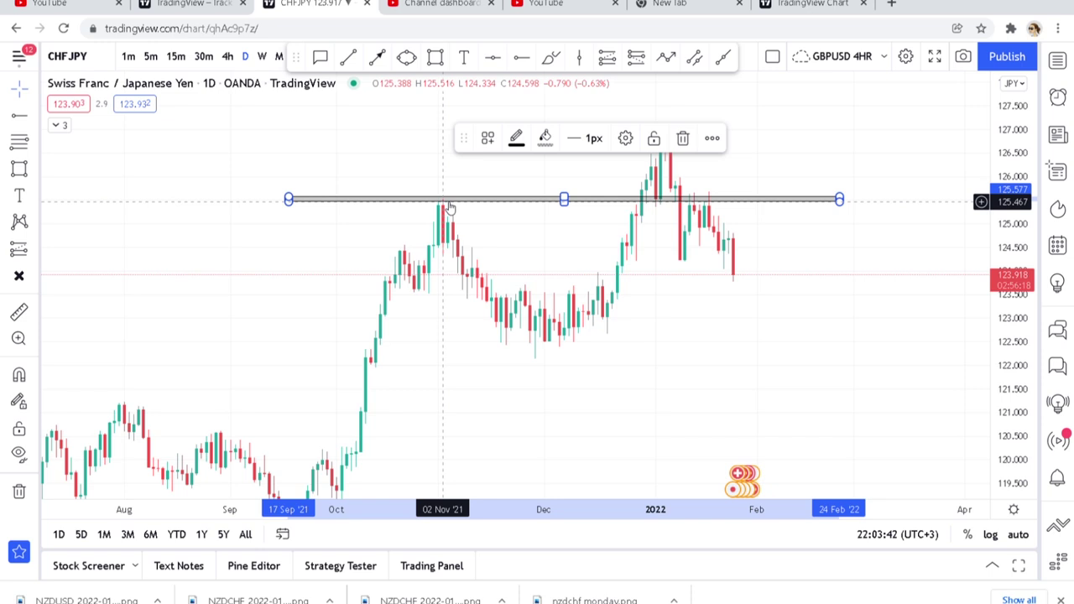
{"action": "left_click", "coordinate": [435, 56]}
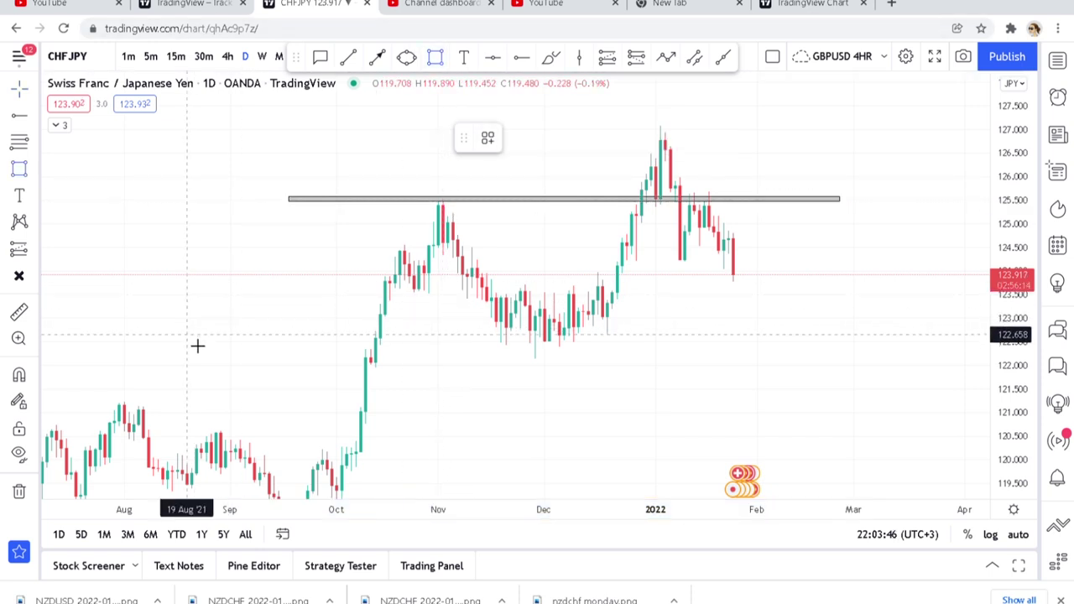
{"action": "mouse_move", "coordinate": [186, 339]}
{"action": "left_mouse_down"}
{"action": "mouse_move", "coordinate": [883, 360]}
{"action": "mouse_move", "coordinate": [865, 345]}
{"action": "left_mouse_up"}
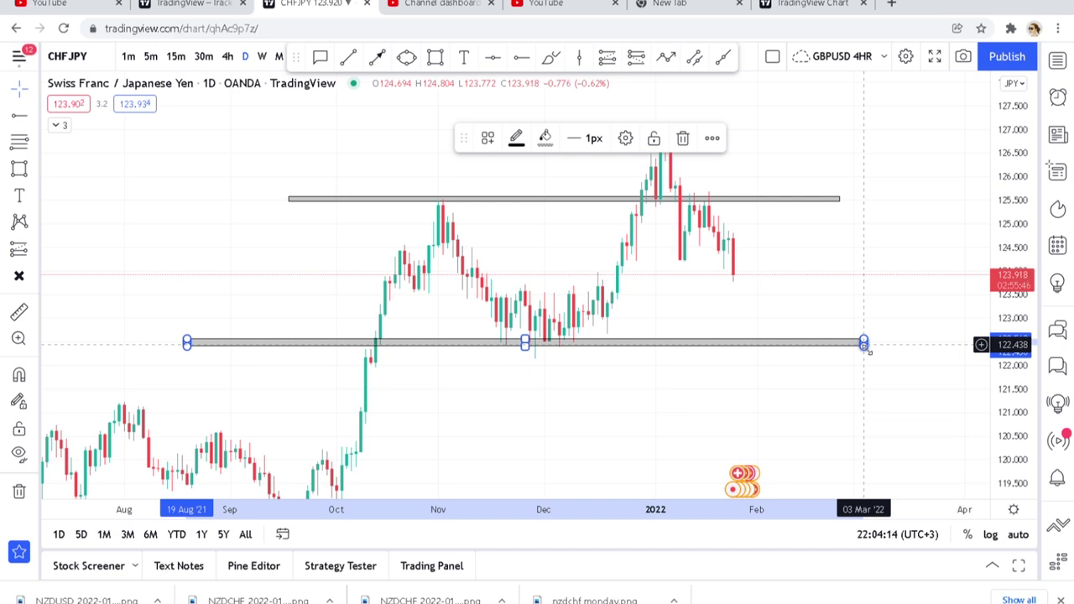
{"action": "left_click", "coordinate": [873, 278]}
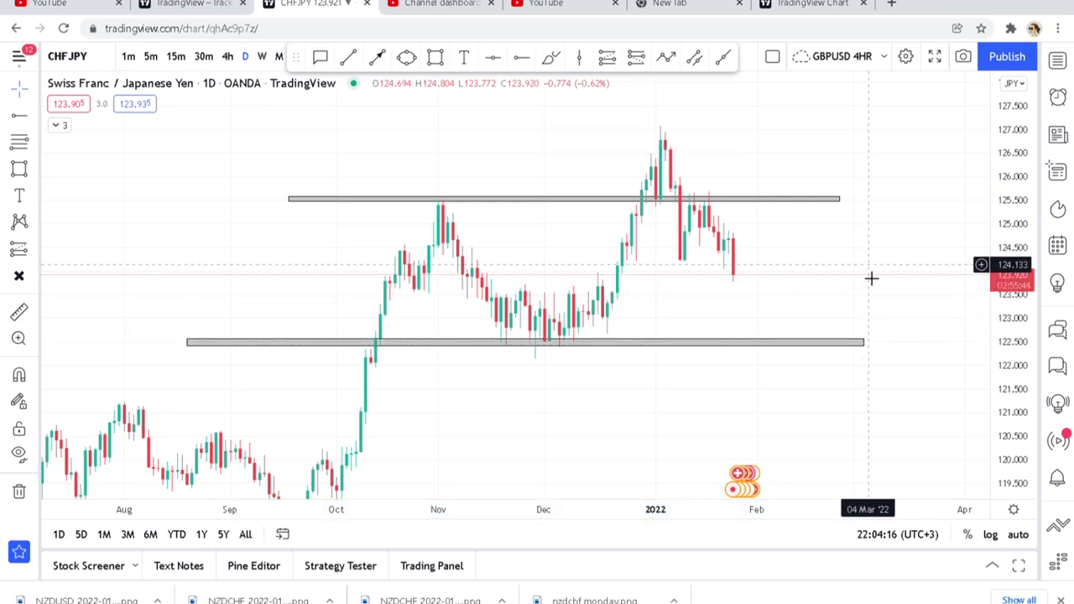
Draw a short rectangle over the early January 2022 peak, from about 126.7 to 127.1.
{"action": "left_click_drag", "start_coordinate": [870, 278], "coordinate": [823, 312]}
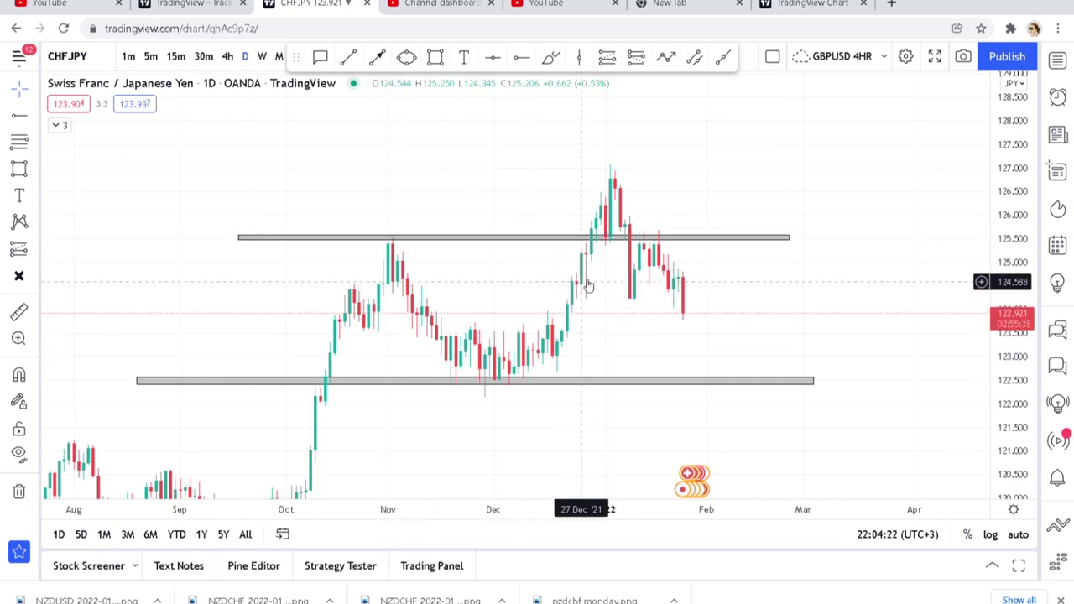
{"action": "left_click", "coordinate": [435, 56]}
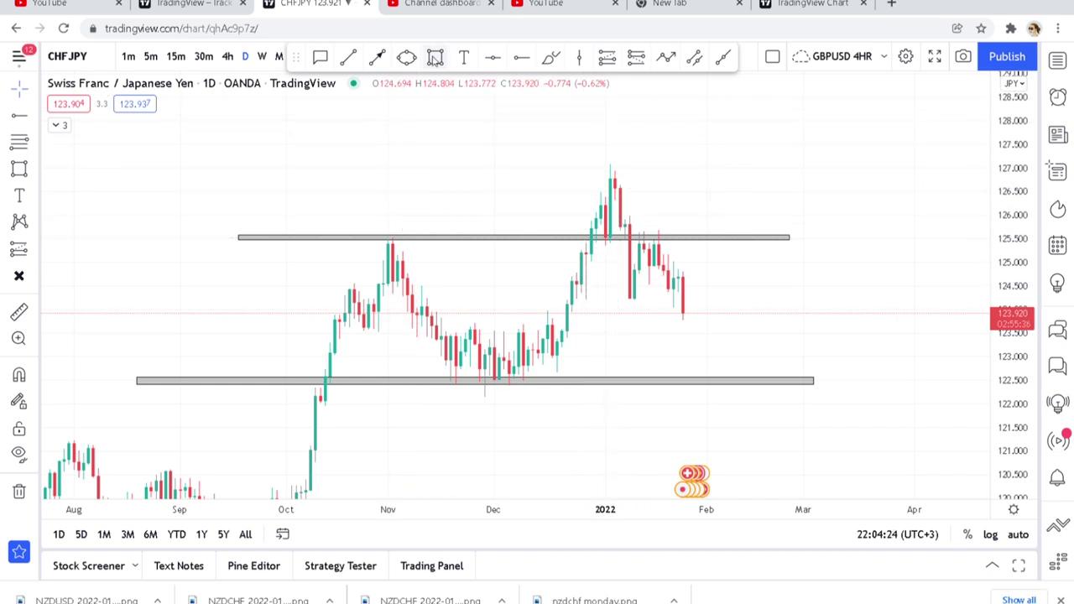
{"action": "mouse_move", "coordinate": [582, 185]}
{"action": "left_mouse_down"}
{"action": "mouse_move", "coordinate": [714, 190]}
{"action": "mouse_move", "coordinate": [698, 162]}
{"action": "left_mouse_up"}
{"action": "left_click", "coordinate": [761, 170]}
{"action": "left_click", "coordinate": [621, 173]}
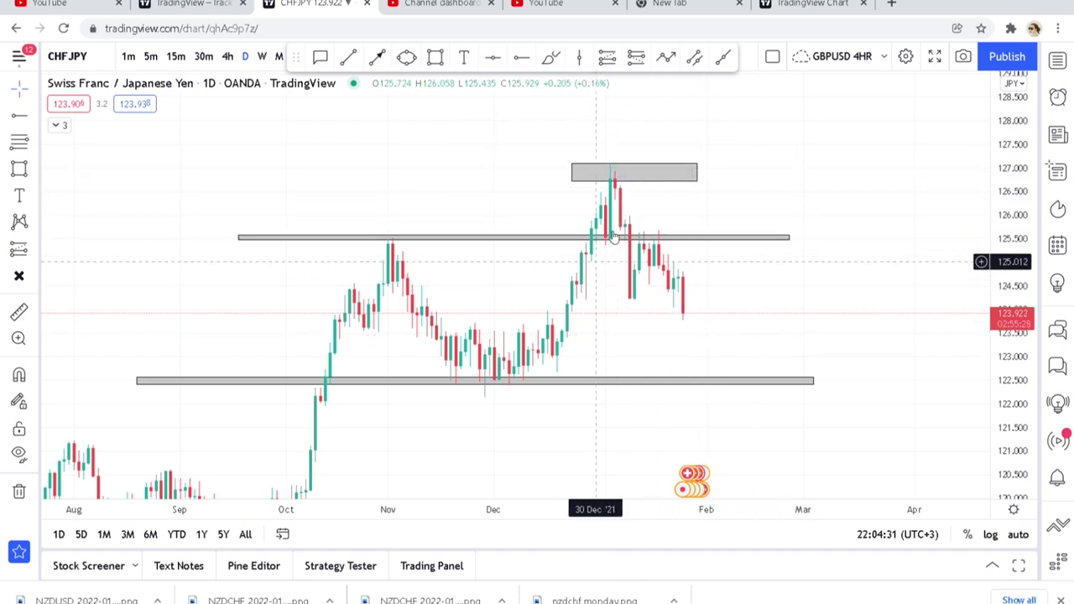
{"action": "left_click", "coordinate": [618, 186]}
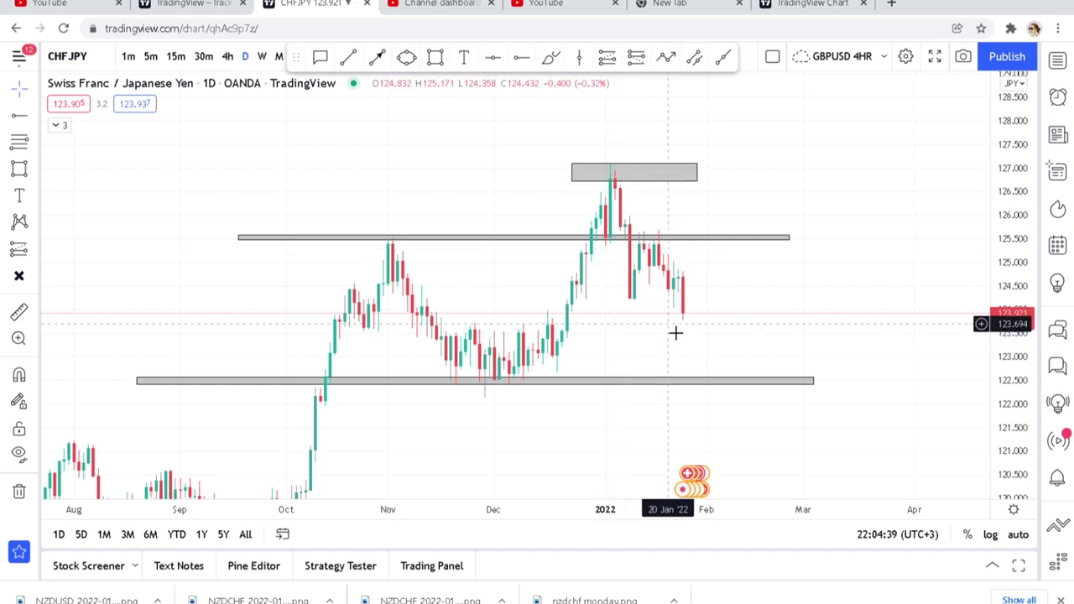
Add the text label "shoulder" just above the upper zone over the November 2021 high.
{"action": "scroll", "coordinate": [676, 333], "scroll_direction": "down", "scroll_amount": 2}
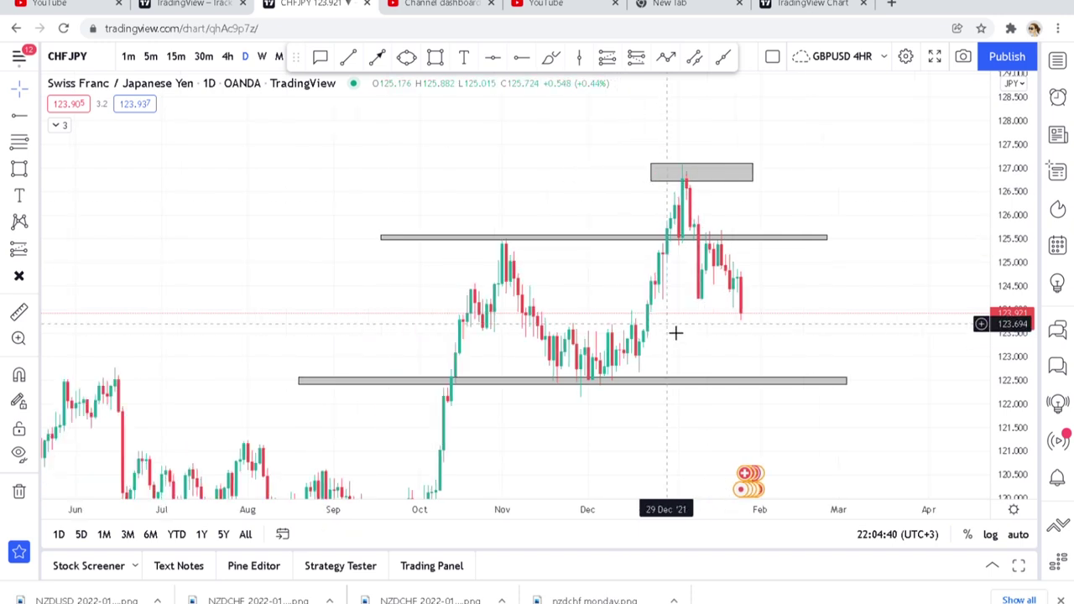
{"action": "left_click", "coordinate": [465, 58]}
{"action": "left_click", "coordinate": [406, 220]}
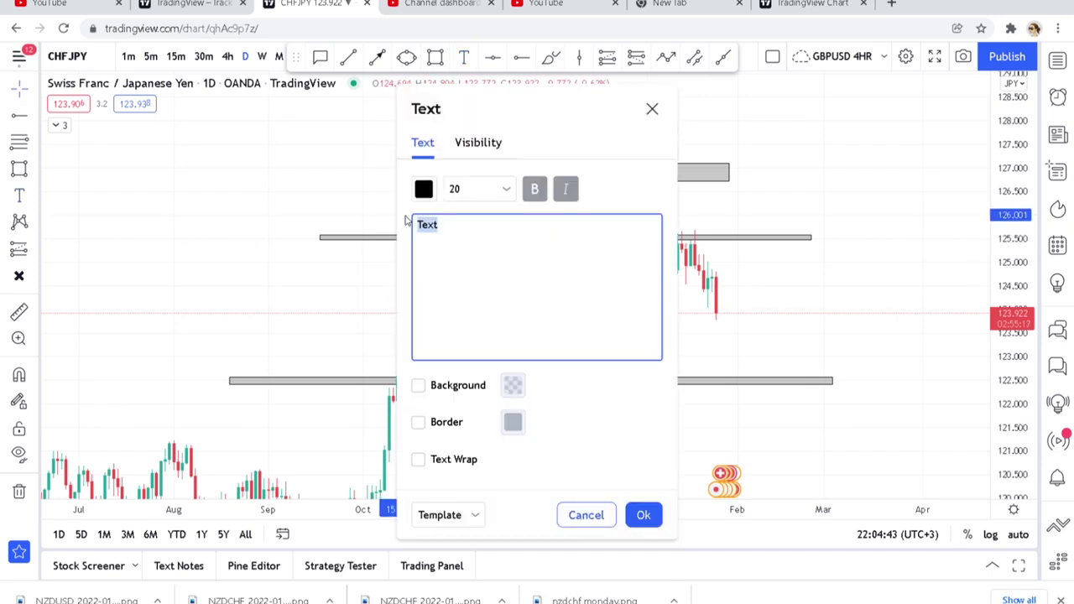
{"action": "type", "text": "shoulder"}
{"action": "left_click", "coordinate": [641, 517]}
{"action": "left_click_drag", "start_coordinate": [425, 230], "coordinate": [421, 228]}
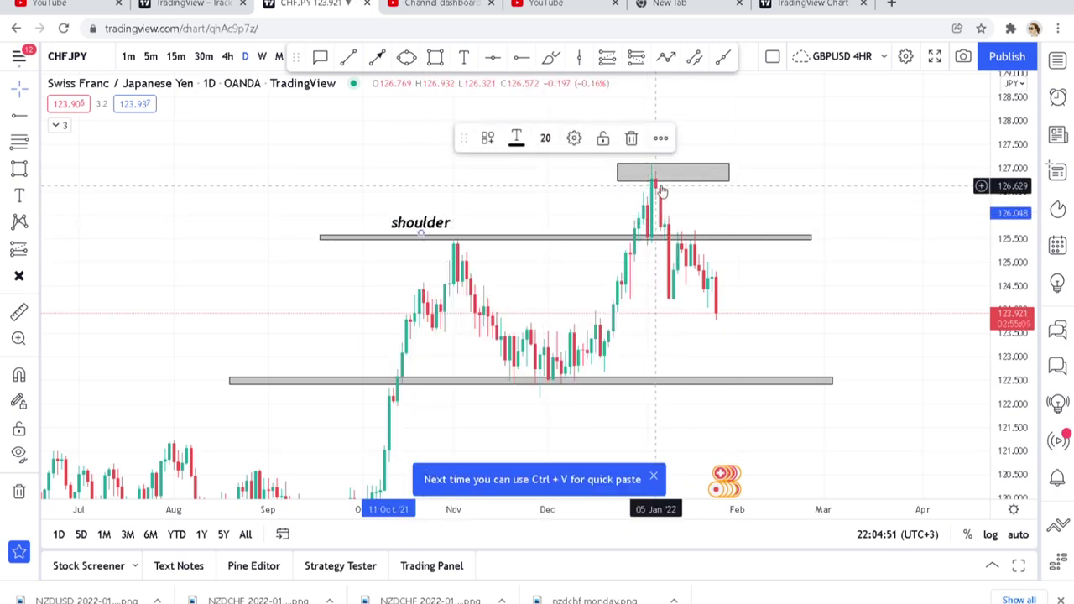
Add the text label "Head" just above the rectangle over the early January 2022 peak, centred over the peak.
{"action": "left_click", "coordinate": [464, 57]}
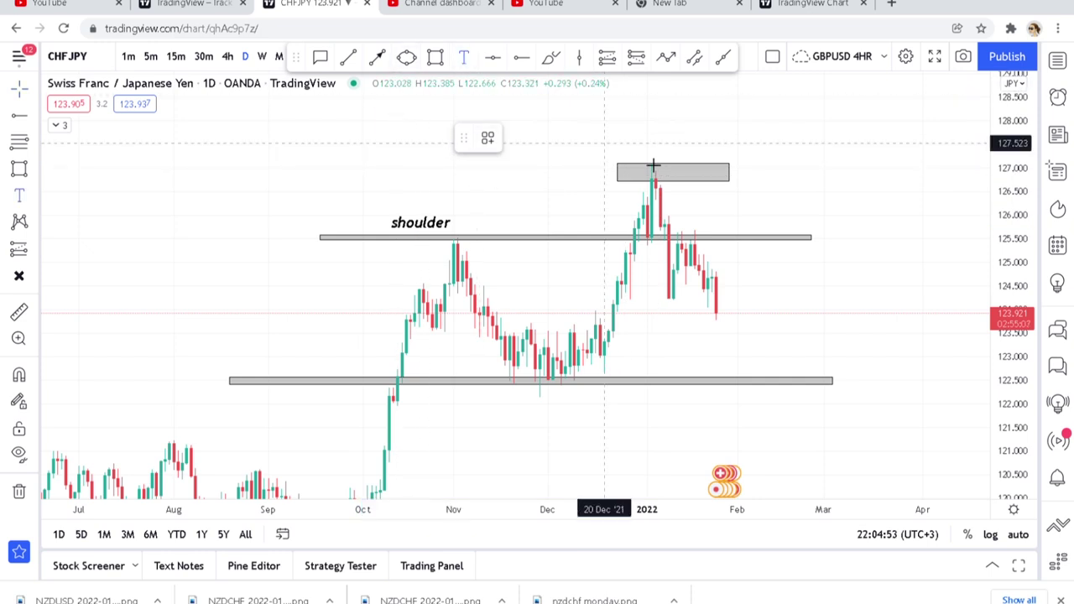
{"action": "left_click", "coordinate": [653, 147]}
{"action": "type", "text": "H"}
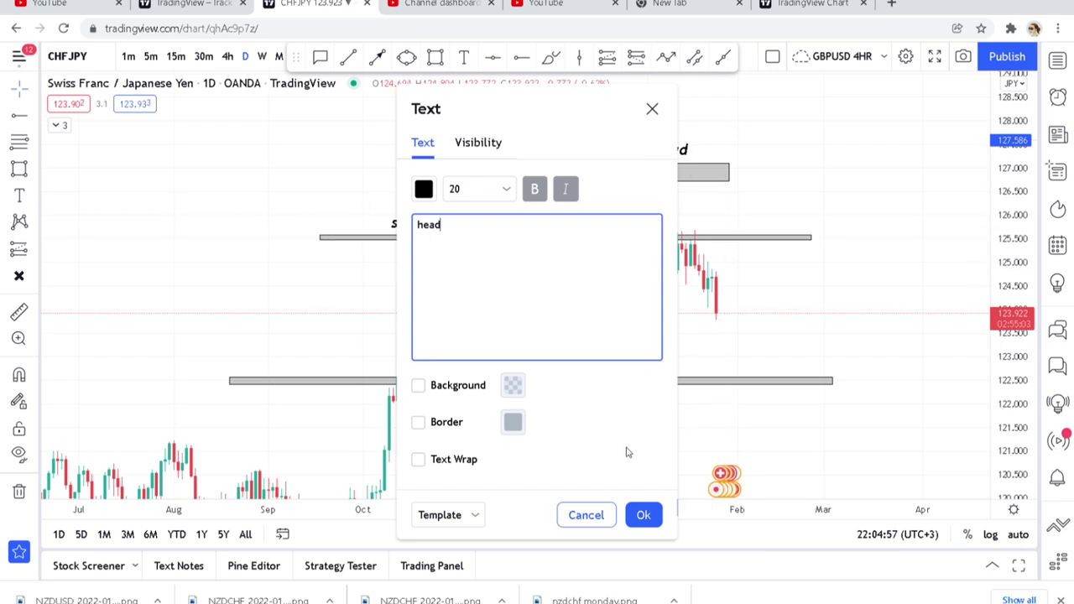
{"action": "key", "text": "BackSpace"}
{"action": "type", "text": "h"}
{"action": "key", "text": "BackSpace"}
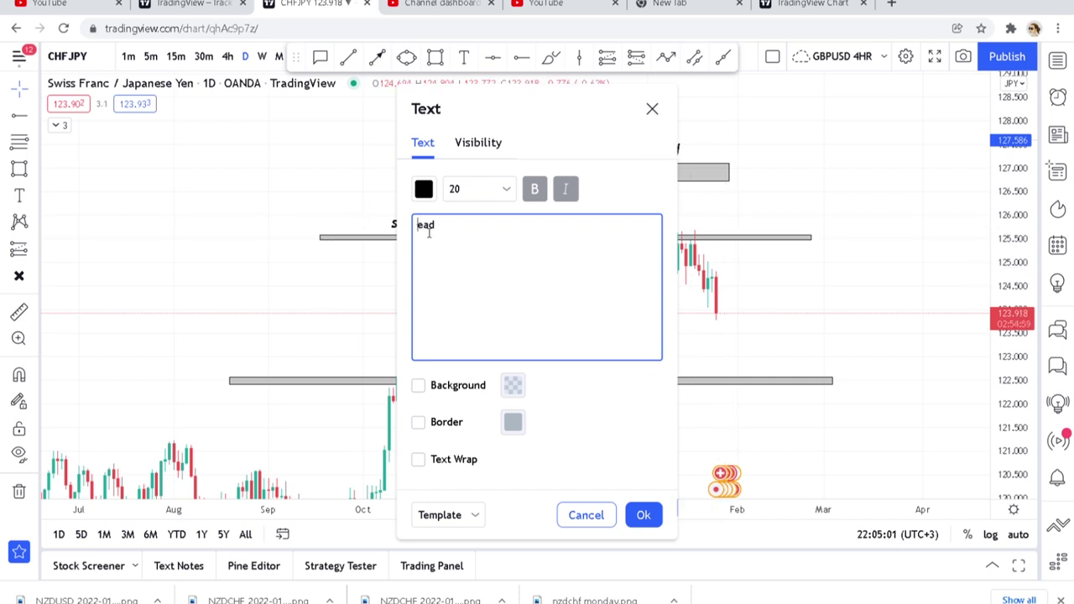
{"action": "type", "text": "H"}
{"action": "left_click", "coordinate": [642, 514]}
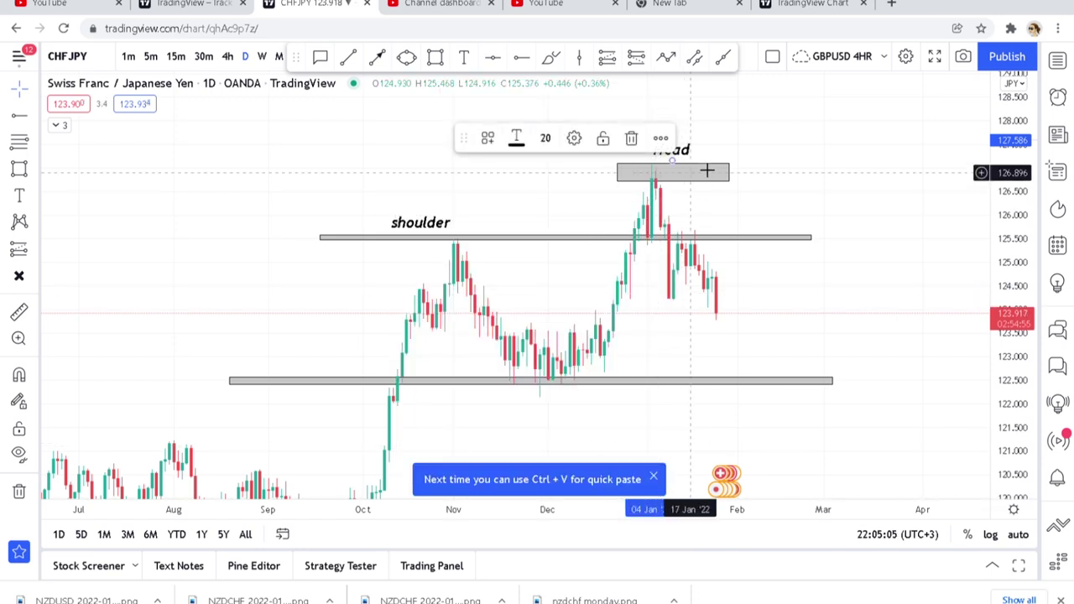
{"action": "left_click_drag", "start_coordinate": [463, 137], "coordinate": [379, 90]}
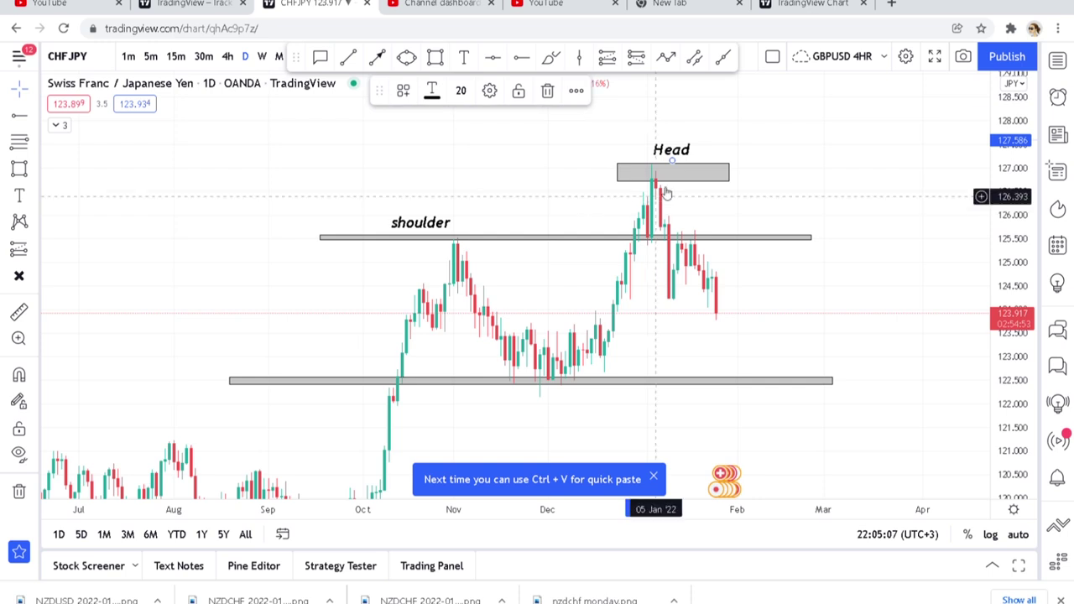
{"action": "left_click_drag", "start_coordinate": [676, 160], "coordinate": [663, 158]}
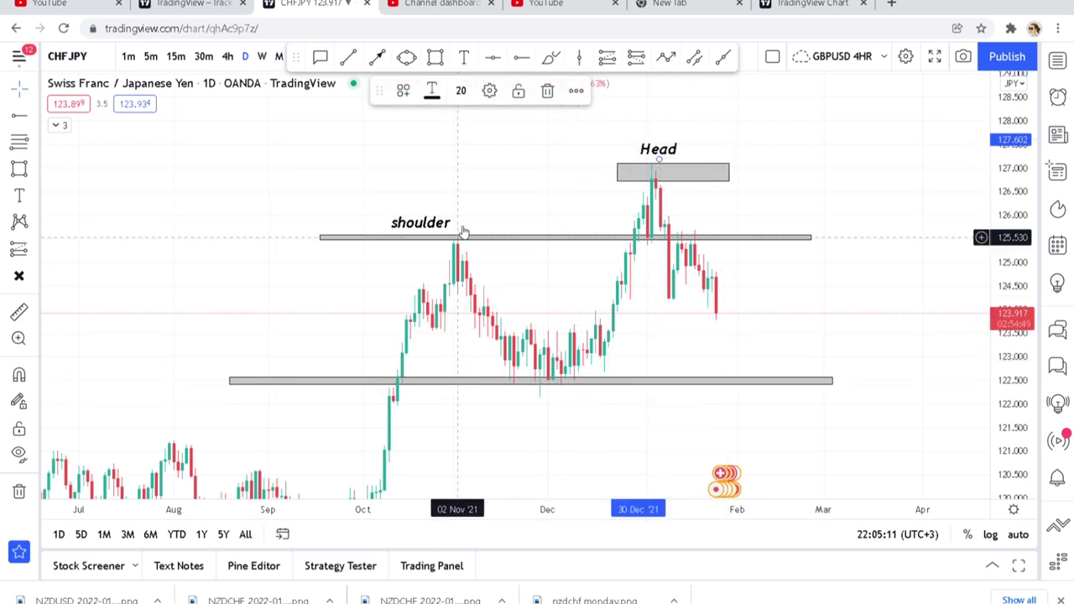
{"action": "left_click", "coordinate": [684, 170]}
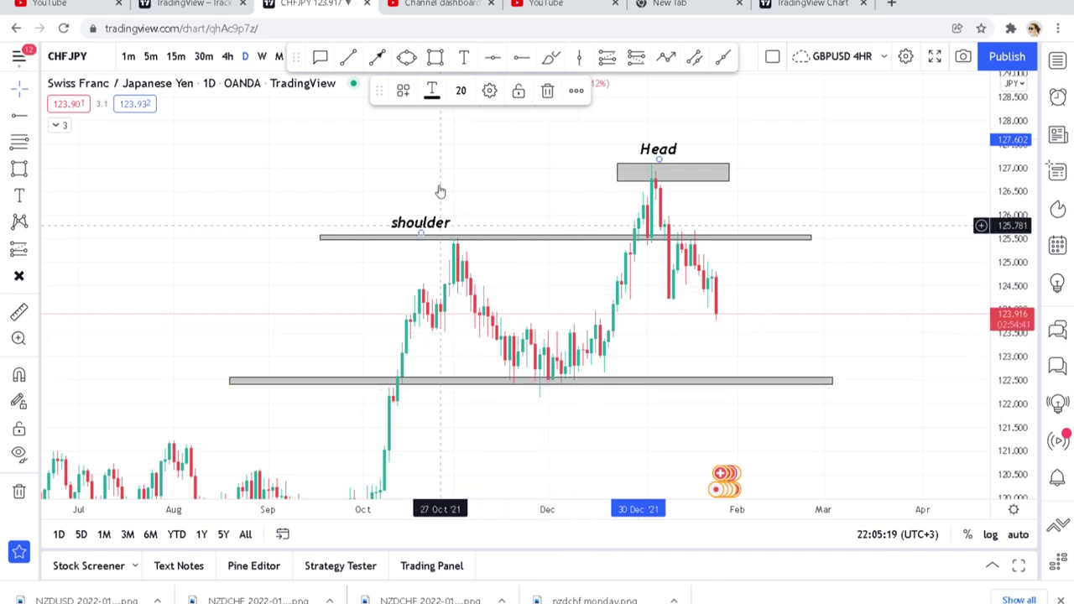
Add the text label "Neckline" just below the lower zone along the December lows.
{"action": "left_click", "coordinate": [463, 56]}
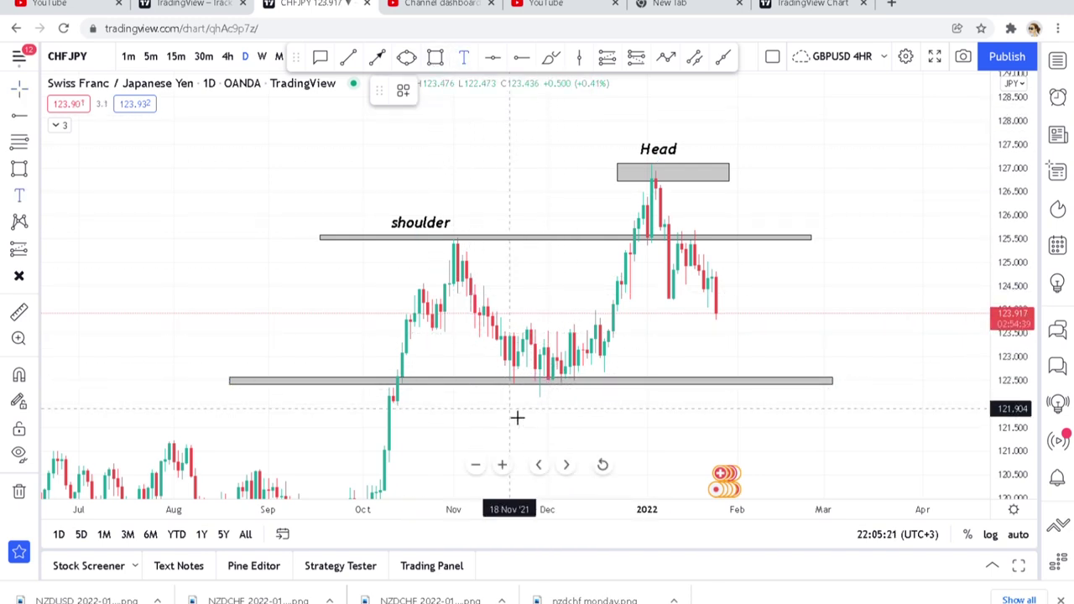
{"action": "left_click", "coordinate": [515, 416]}
{"action": "type", "text": "Neckline"}
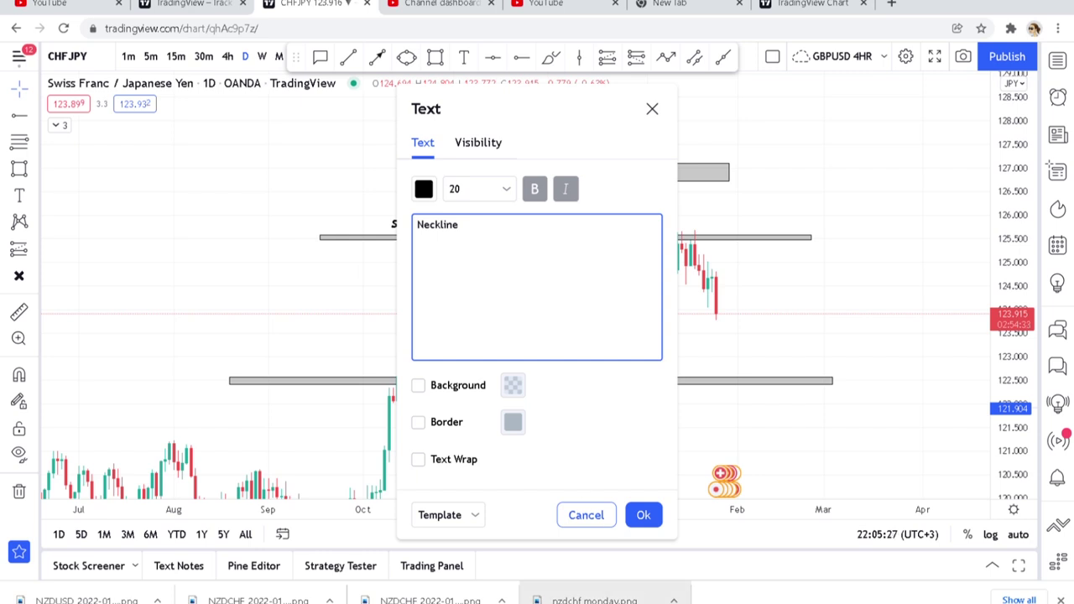
{"action": "left_click", "coordinate": [643, 515]}
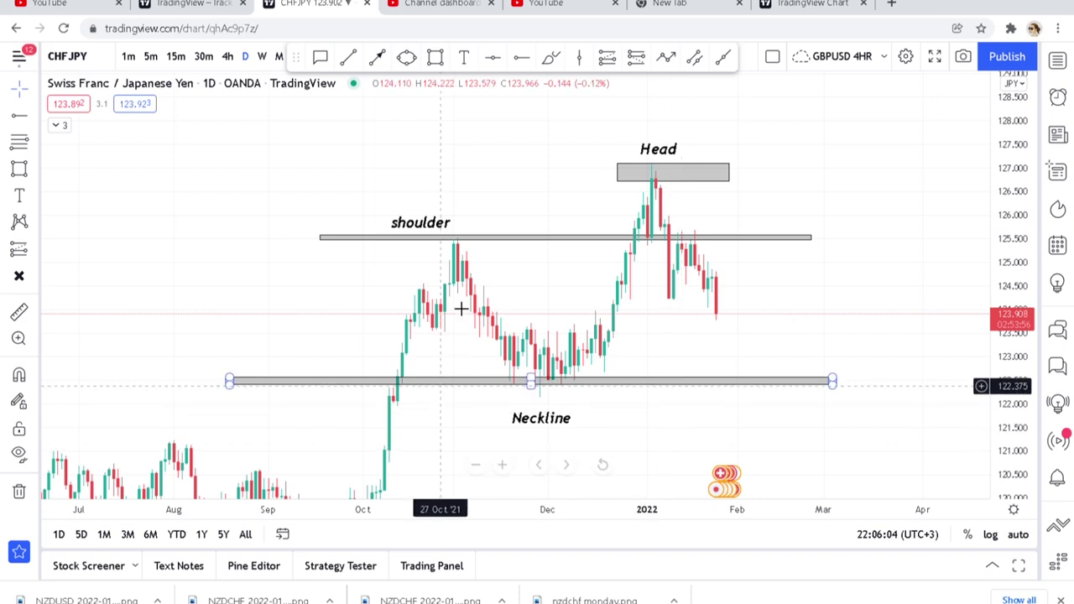
{"action": "left_click", "coordinate": [468, 238]}
{"action": "left_click", "coordinate": [605, 105]}
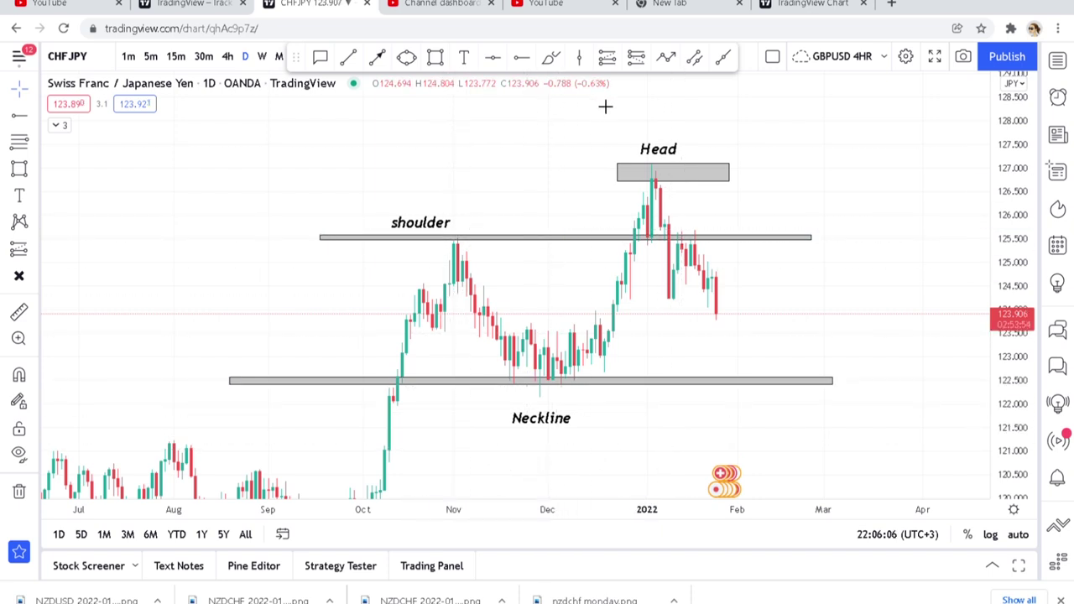
Start bar replay on the daily chart from late December 2021, before price reaches the upper zone.
{"action": "left_click_drag", "start_coordinate": [299, 57], "coordinate": [300, 90]}
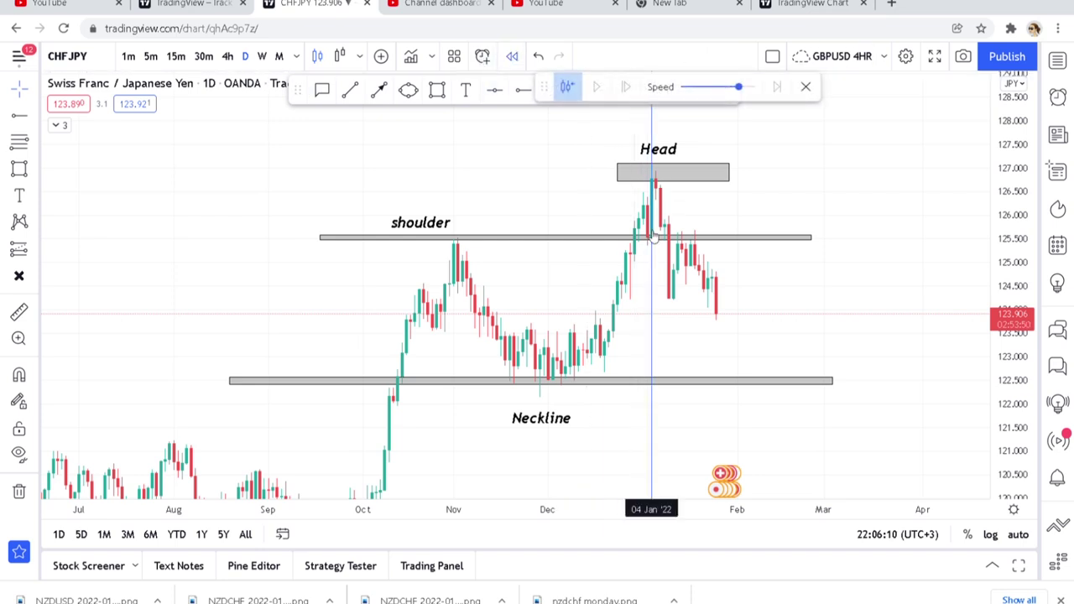
{"action": "left_click", "coordinate": [626, 238]}
{"action": "left_click", "coordinate": [626, 245]}
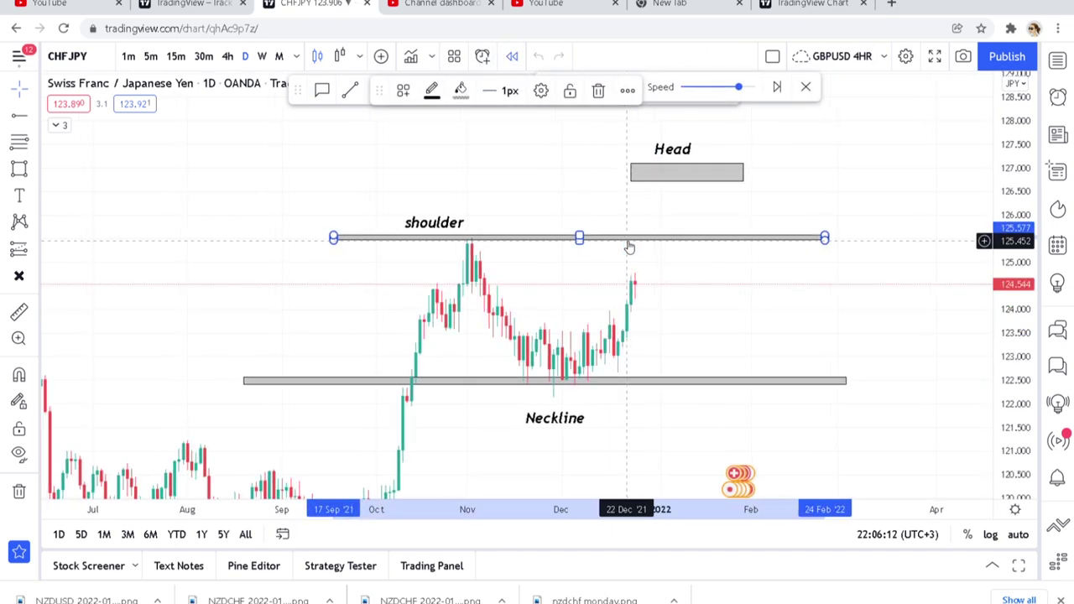
Delete the rectangle over the January peak and the "Head" and "shoulder" labels.
{"action": "left_click_drag", "start_coordinate": [677, 305], "coordinate": [496, 294]}
{"action": "left_click", "coordinate": [814, 162]}
{"action": "key", "text": "Delete"}
{"action": "left_click", "coordinate": [797, 144]}
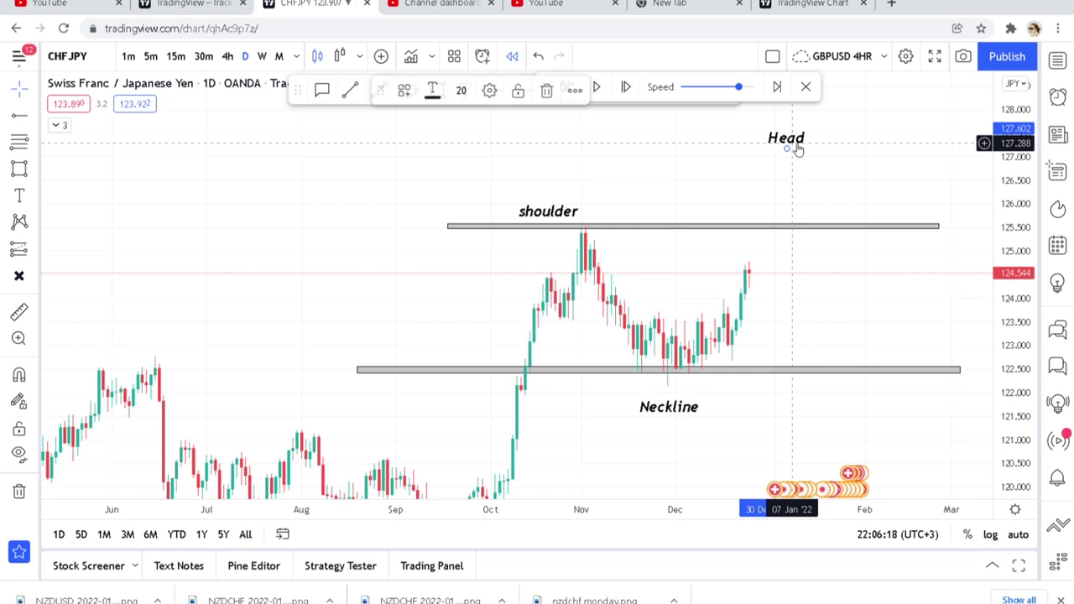
{"action": "key", "text": "Delete"}
{"action": "left_click", "coordinate": [576, 215]}
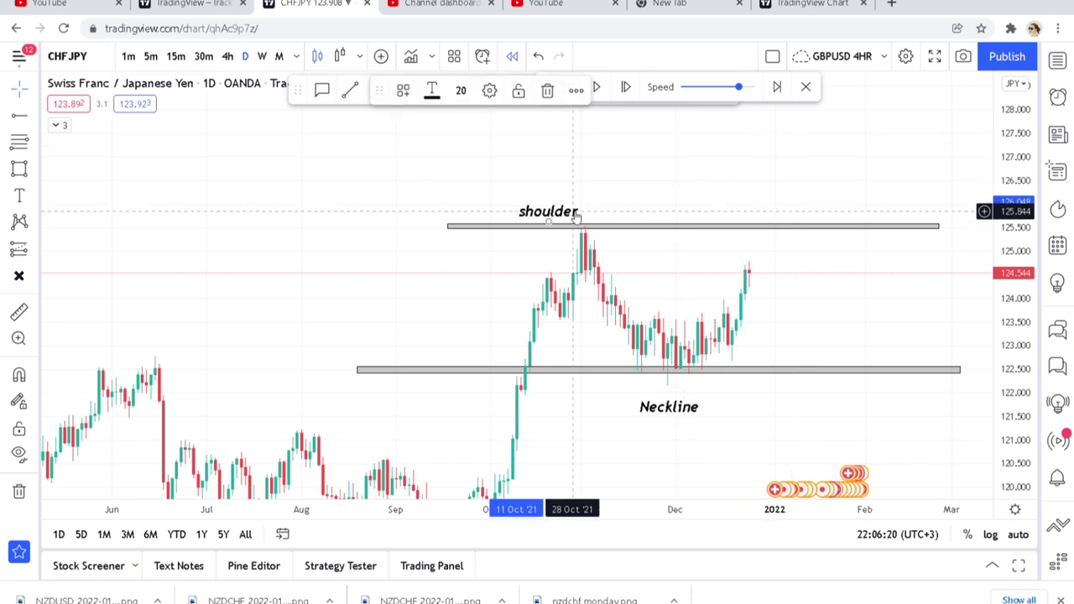
{"action": "key", "text": "Delete"}
{"action": "left_click_drag", "start_coordinate": [815, 299], "coordinate": [729, 286]}
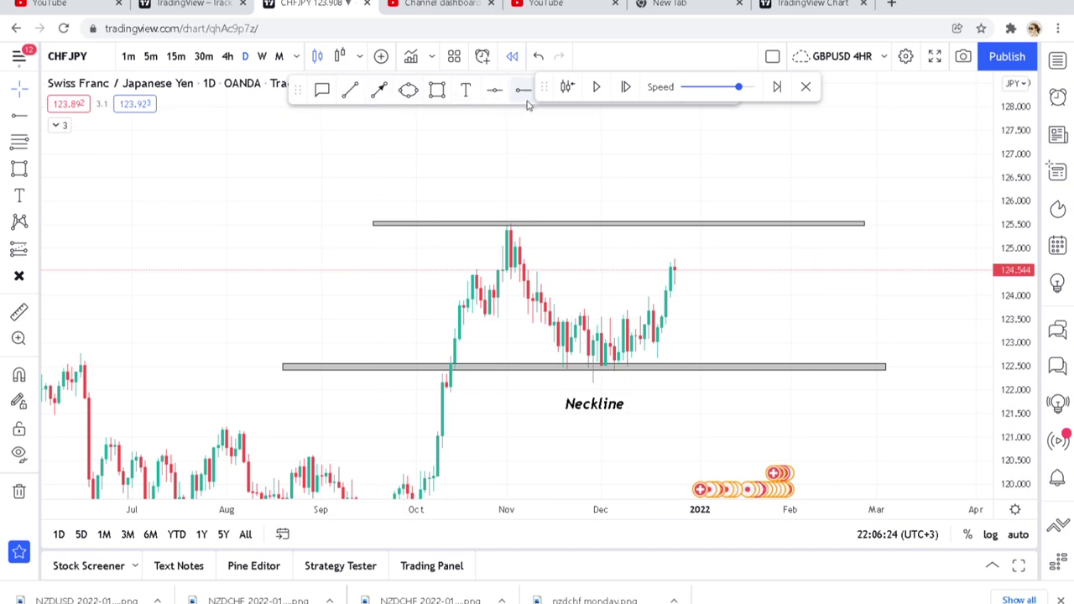
Move the replay controls clear of the drawing tools and brush an arc above the upper zone from the November high to mid-to-late December.
{"action": "left_click_drag", "start_coordinate": [561, 88], "coordinate": [570, 132]}
{"action": "left_click", "coordinate": [584, 91]}
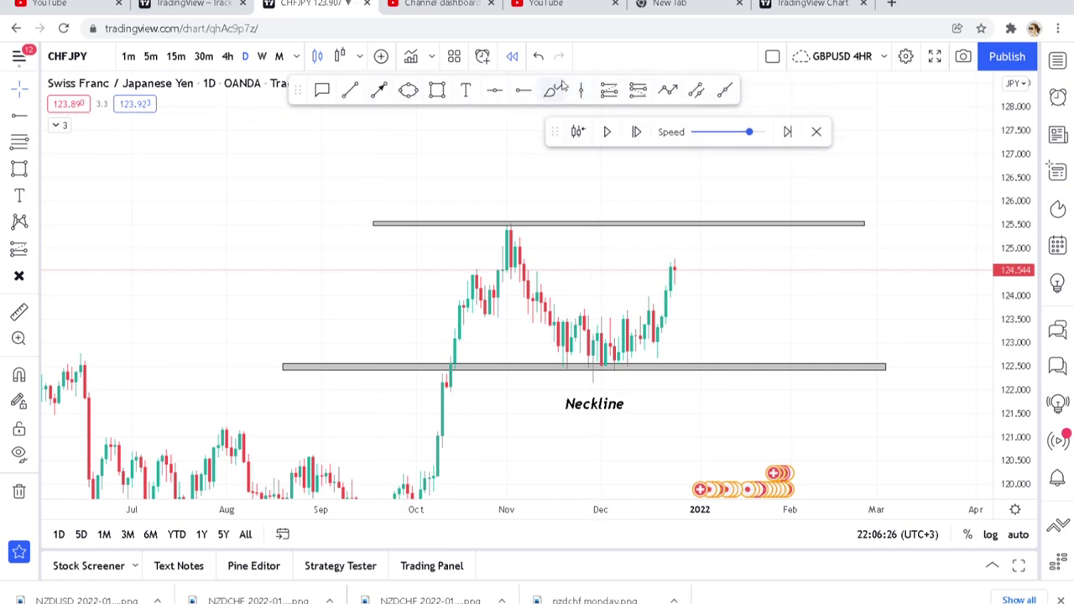
{"action": "mouse_move", "coordinate": [504, 208]}
{"action": "left_mouse_down"}
{"action": "mouse_move", "coordinate": [554, 187]}
{"action": "mouse_move", "coordinate": [664, 220]}
{"action": "left_mouse_up"}
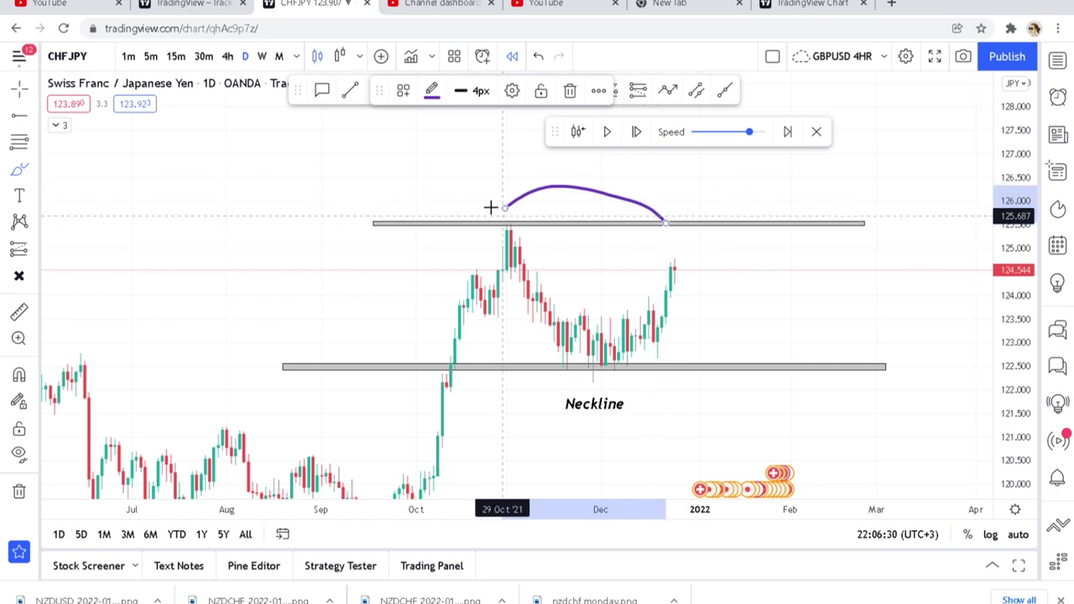
Add a callout reading "1st top" that points to the early November 2021 high.
{"action": "left_click", "coordinate": [323, 90]}
{"action": "left_click", "coordinate": [506, 233]}
{"action": "left_click", "coordinate": [410, 155]}
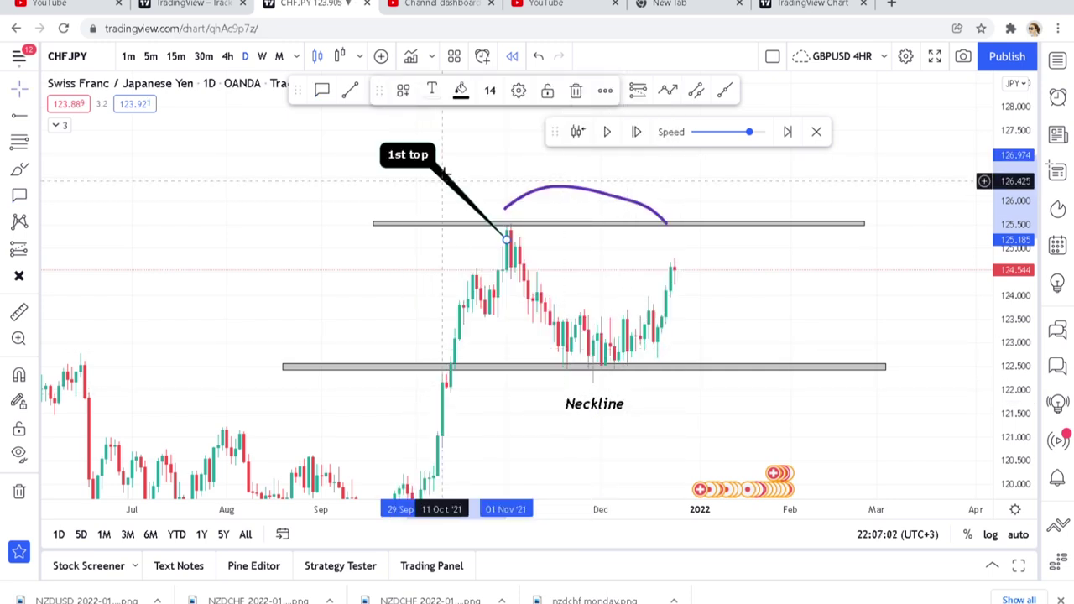
{"action": "left_click_drag", "start_coordinate": [582, 217], "coordinate": [543, 265]}
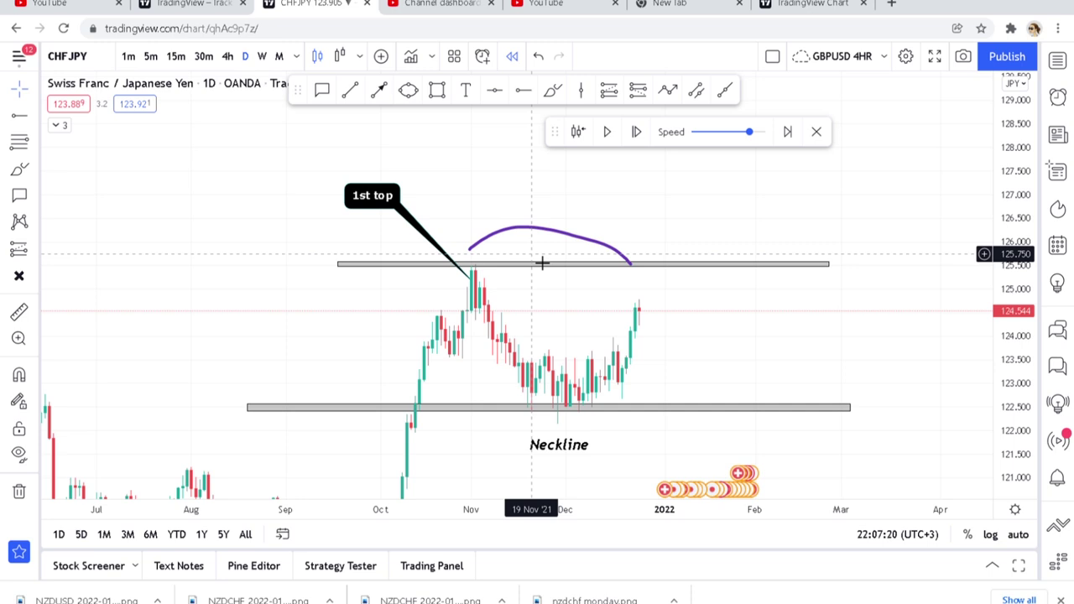
{"action": "left_click", "coordinate": [707, 265]}
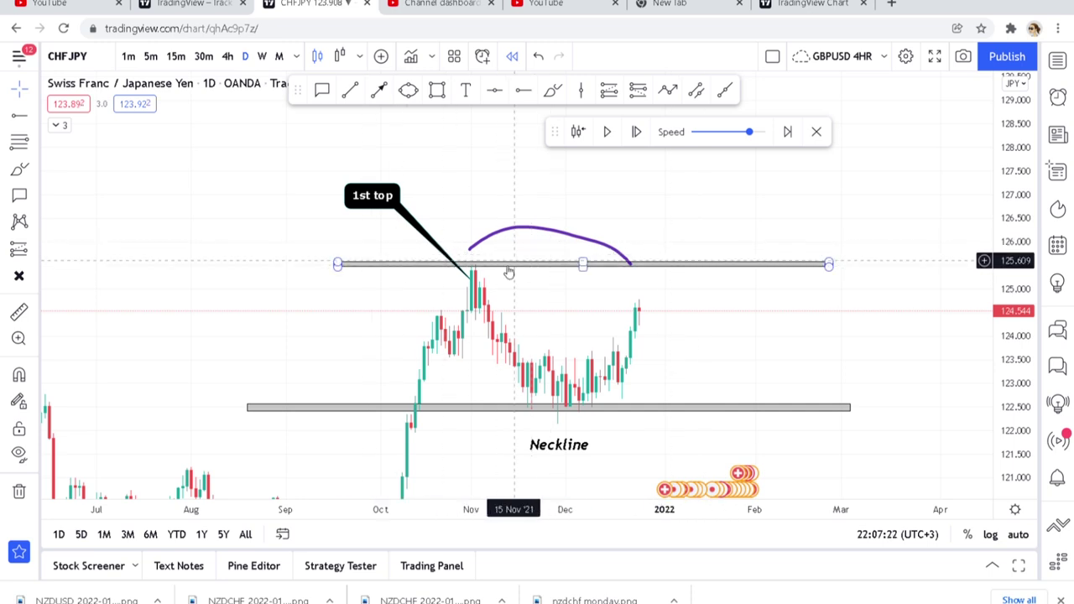
{"action": "left_click", "coordinate": [520, 434]}
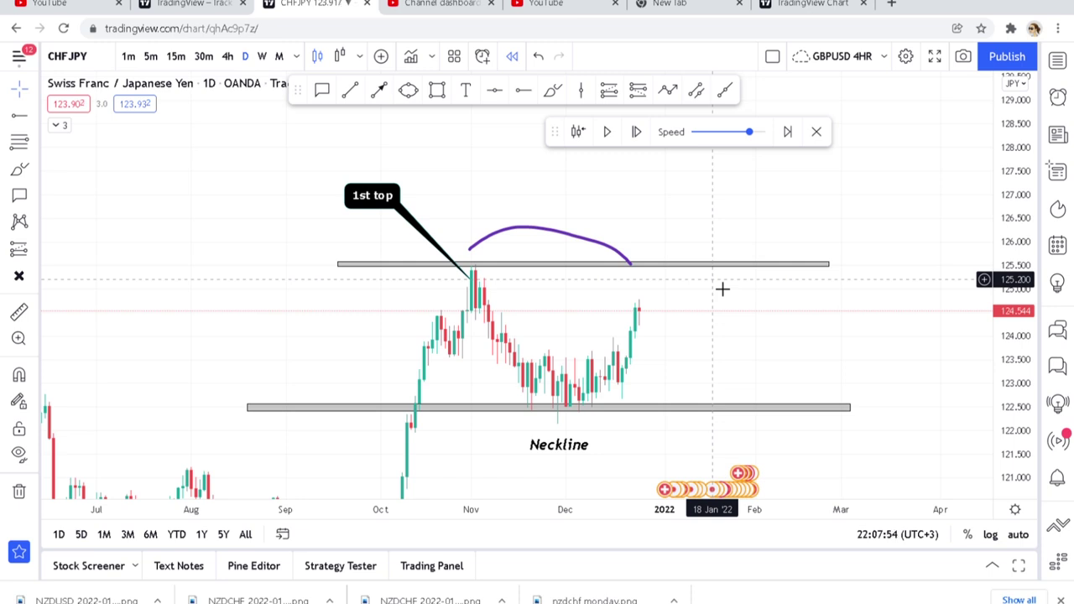
Slow down the replay speed, play the chart forward two daily candles and pause it.
{"action": "left_click_drag", "start_coordinate": [739, 311], "coordinate": [643, 312]}
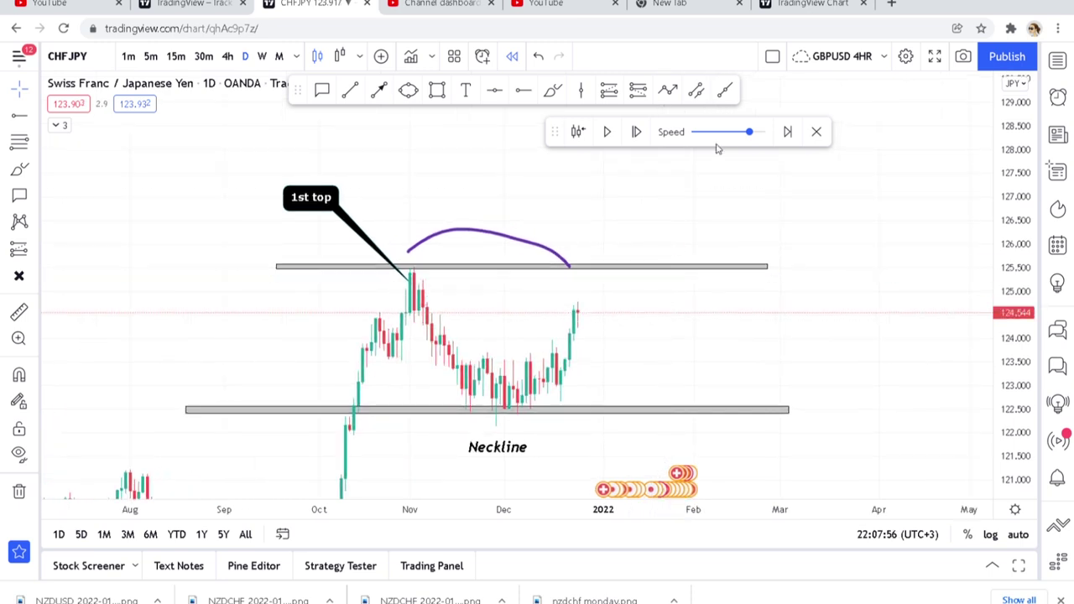
{"action": "left_click_drag", "start_coordinate": [749, 133], "coordinate": [728, 148]}
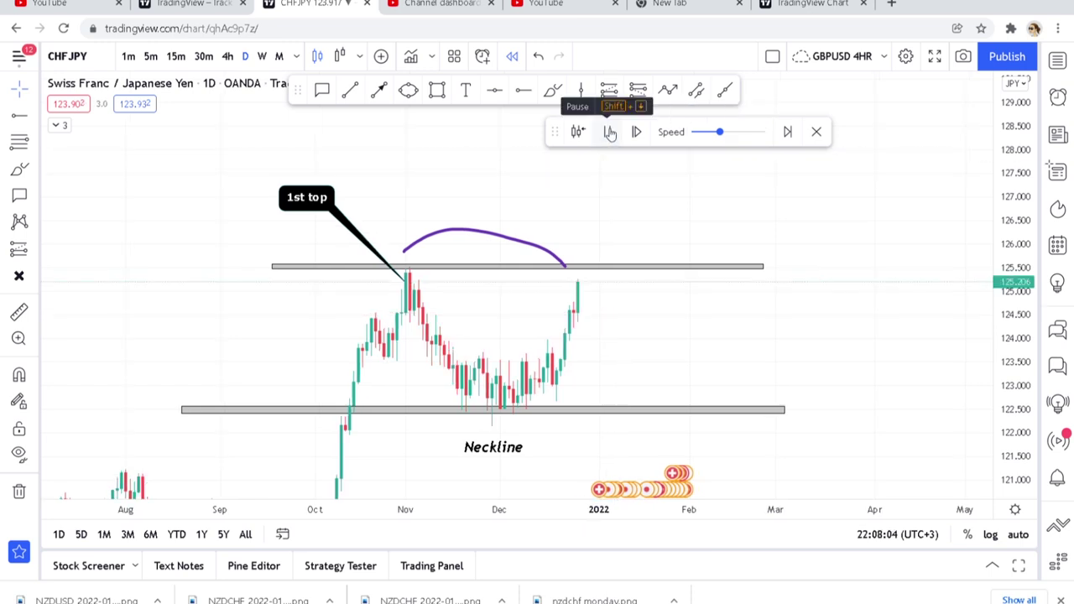
{"action": "left_click", "coordinate": [610, 132]}
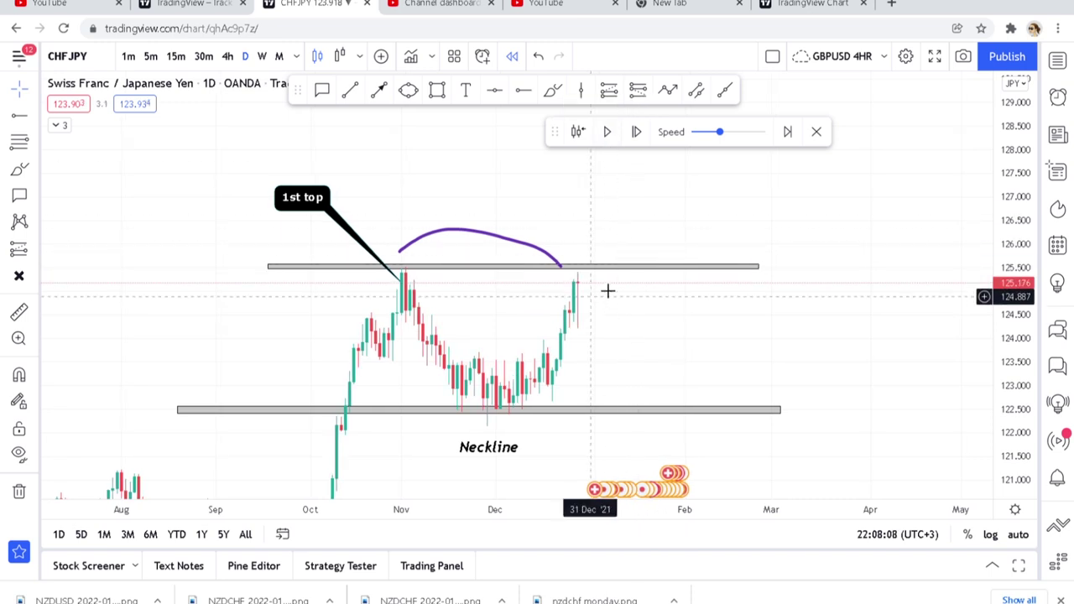
Resize the upper zone rectangle to span about 125.38 to 125.53, fitting the November high and the latest candle's wick.
{"action": "left_click_drag", "start_coordinate": [1008, 405], "coordinate": [1016, 456]}
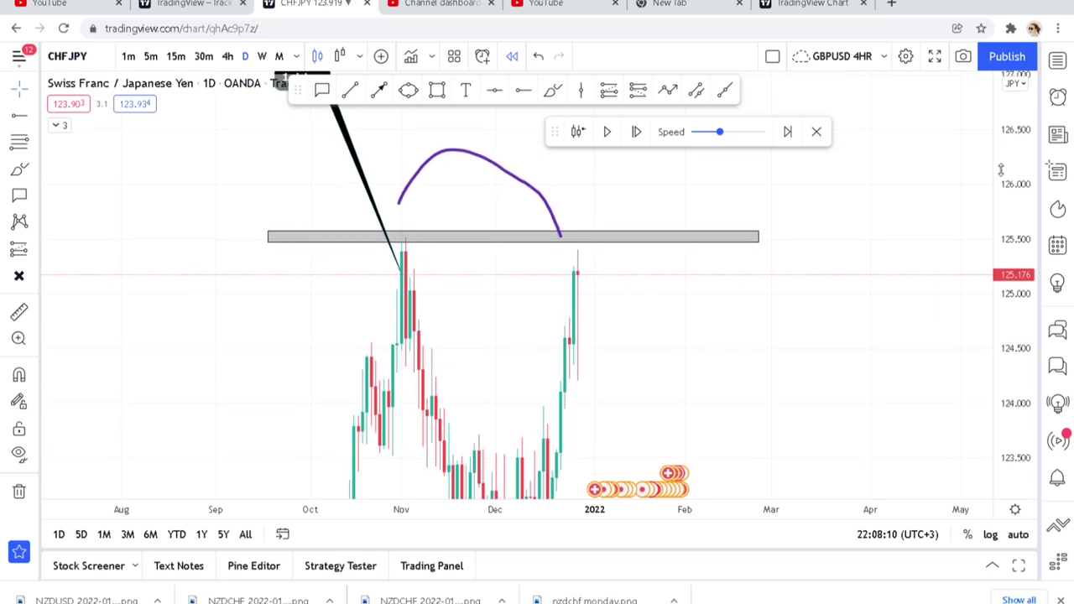
{"action": "scroll", "coordinate": [919, 245], "scroll_direction": "up", "scroll_amount": 2}
{"action": "left_click", "coordinate": [711, 245]}
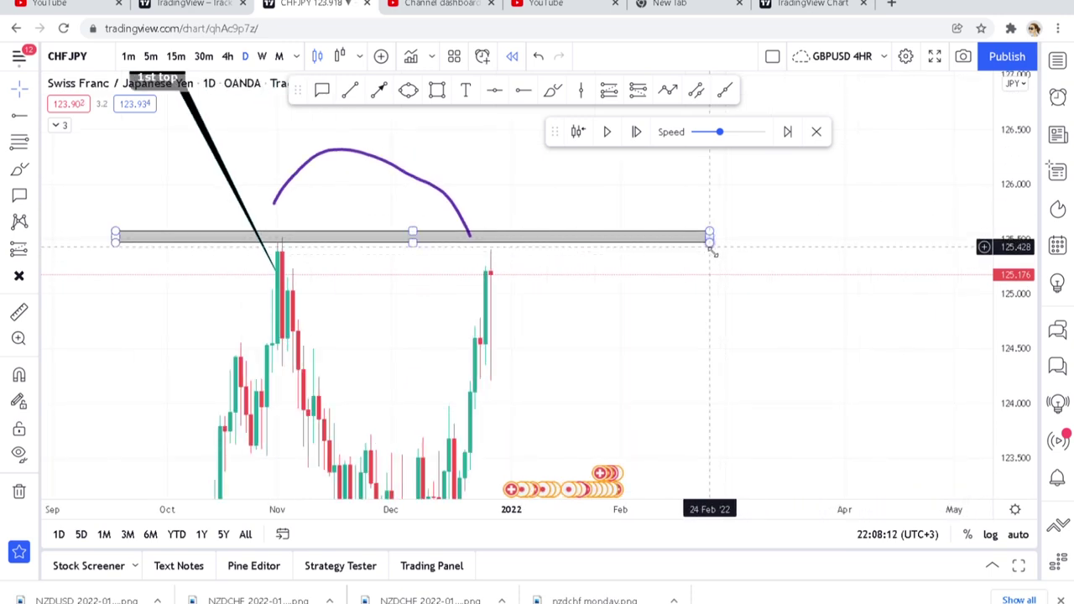
{"action": "left_click_drag", "start_coordinate": [711, 245], "coordinate": [706, 253]}
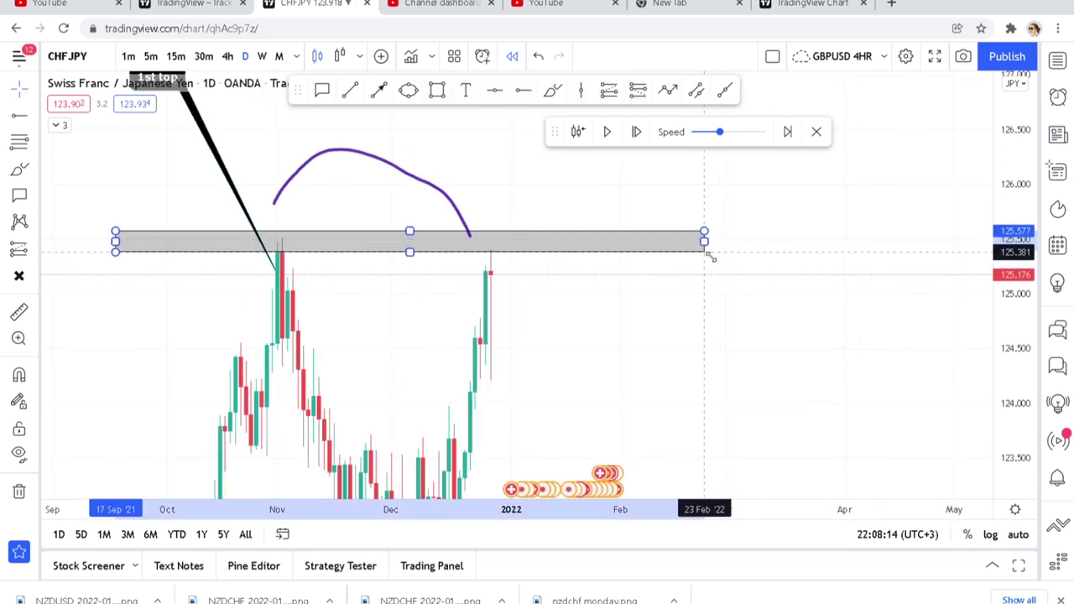
{"action": "left_click_drag", "start_coordinate": [414, 232], "coordinate": [411, 236]}
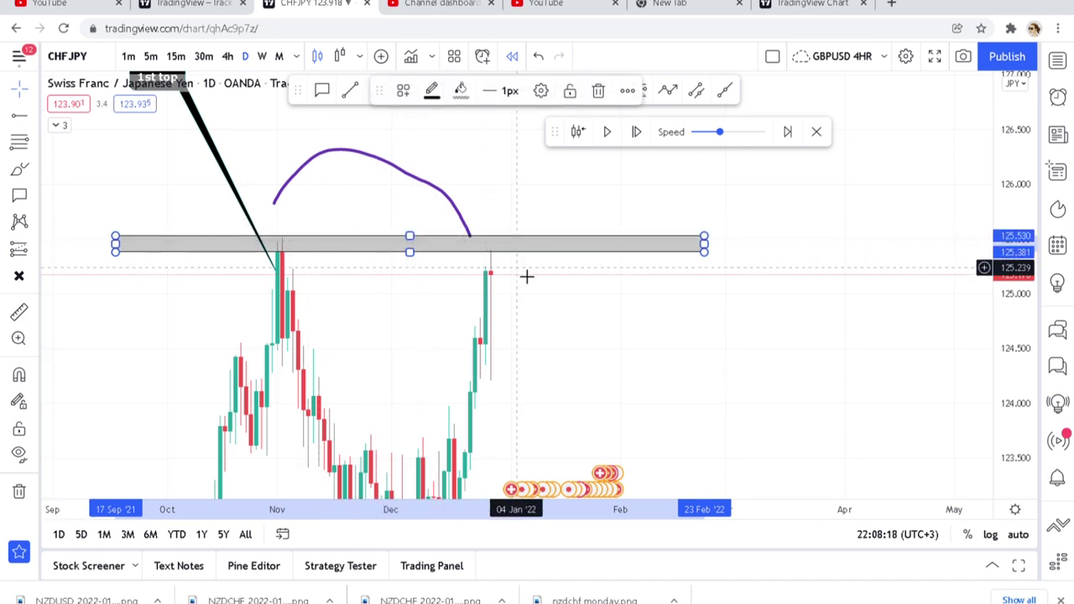
Switch to the 4-hour timeframe and draw a green horizontal ray at about 124.20 from 24 December 2021.
{"action": "left_click_drag", "start_coordinate": [605, 303], "coordinate": [755, 251]}
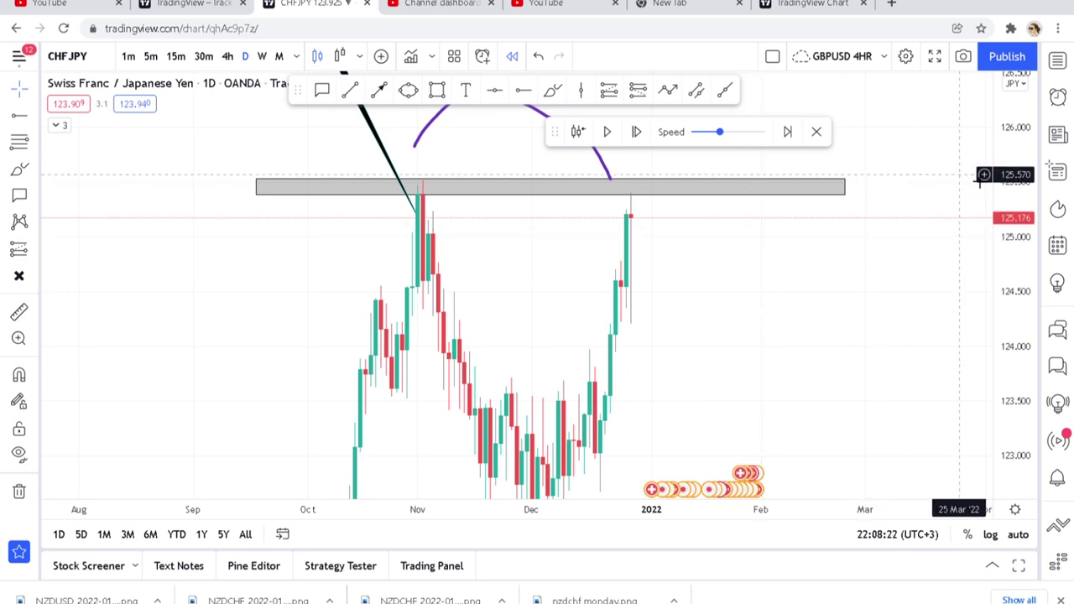
{"action": "left_click_drag", "start_coordinate": [1020, 149], "coordinate": [1002, 277]}
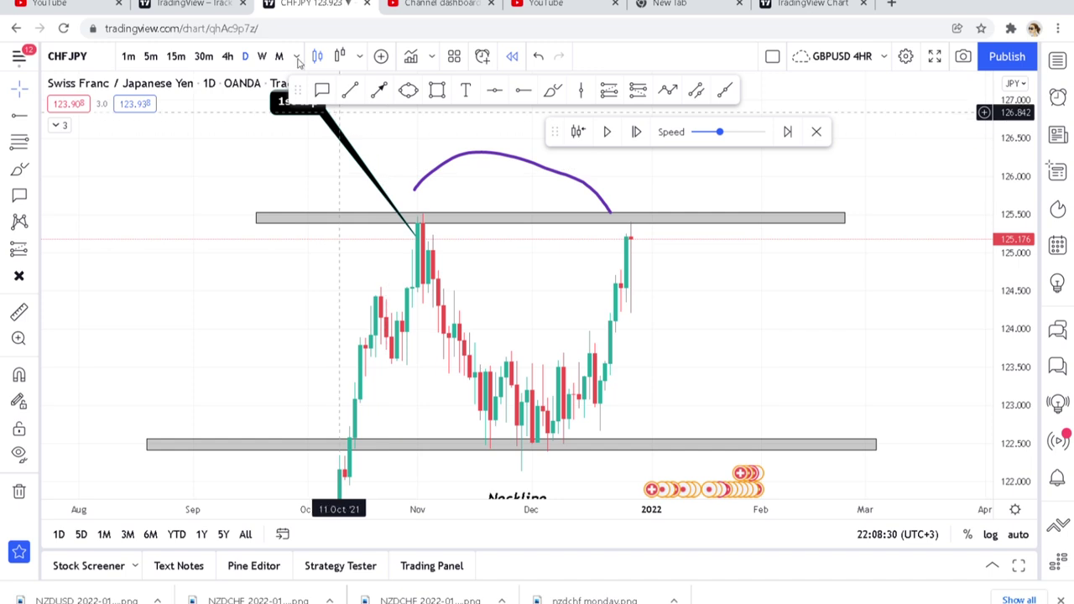
{"action": "left_click", "coordinate": [227, 57]}
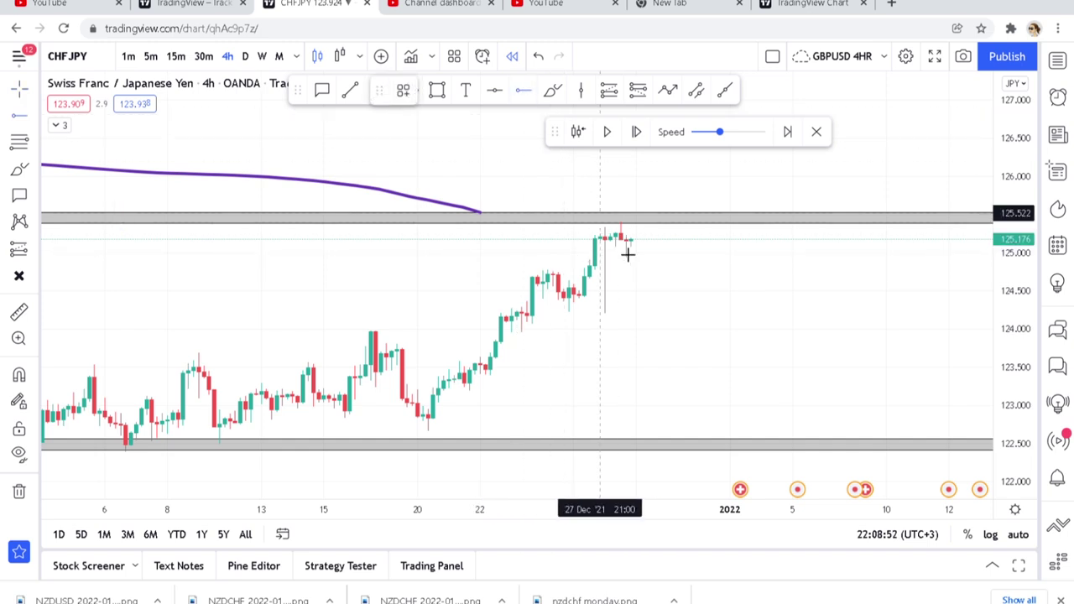
{"action": "left_click", "coordinate": [569, 314]}
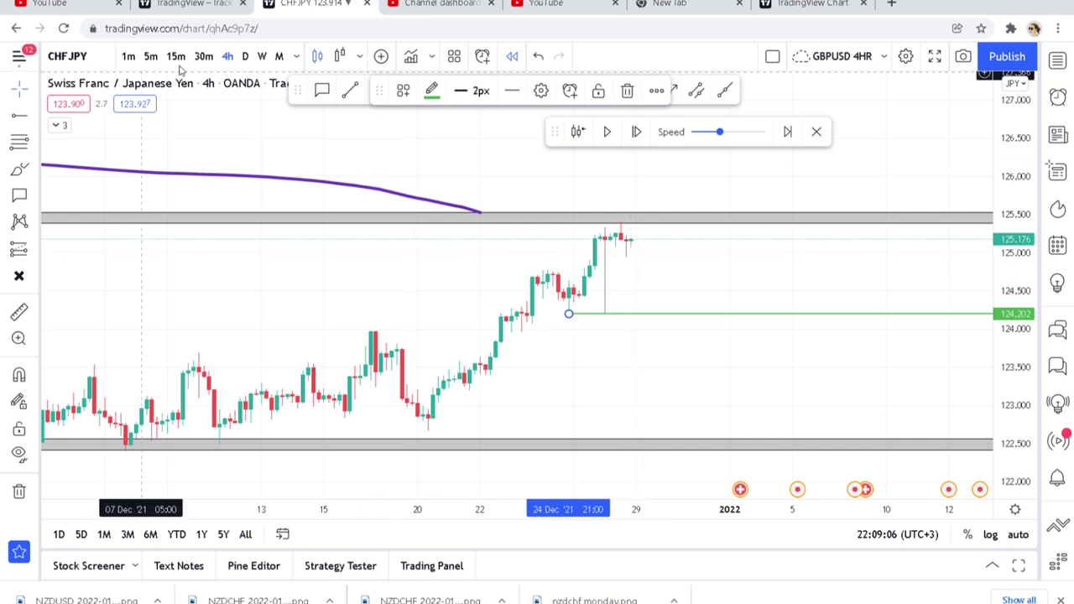
Switch back to the daily timeframe with the November top and the late December candles in view.
{"action": "left_click", "coordinate": [244, 57]}
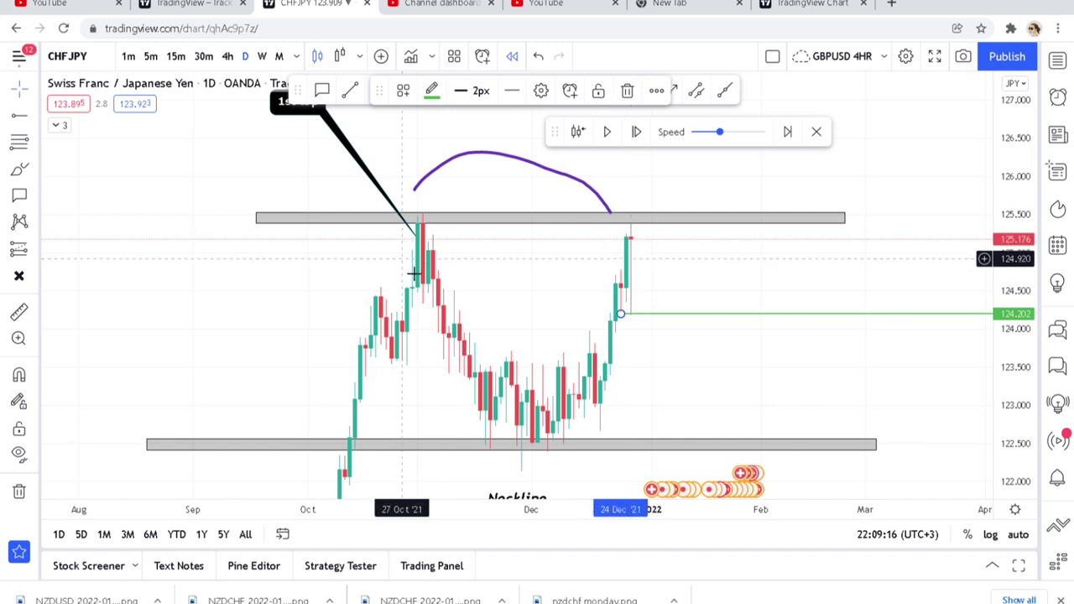
{"action": "scroll", "coordinate": [480, 273], "scroll_direction": "up", "scroll_amount": 3}
{"action": "left_click_drag", "start_coordinate": [367, 261], "coordinate": [498, 268]}
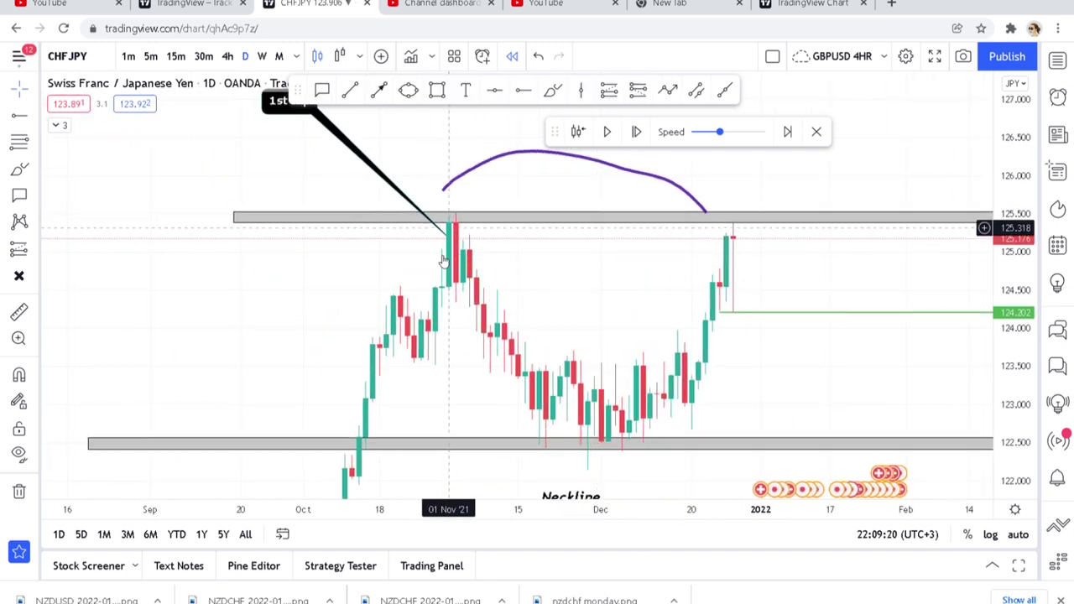
Play the daily replay forward to the 29 December 2021 candle and pause it.
{"action": "left_click_drag", "start_coordinate": [574, 283], "coordinate": [420, 257]}
{"action": "left_click", "coordinate": [609, 136]}
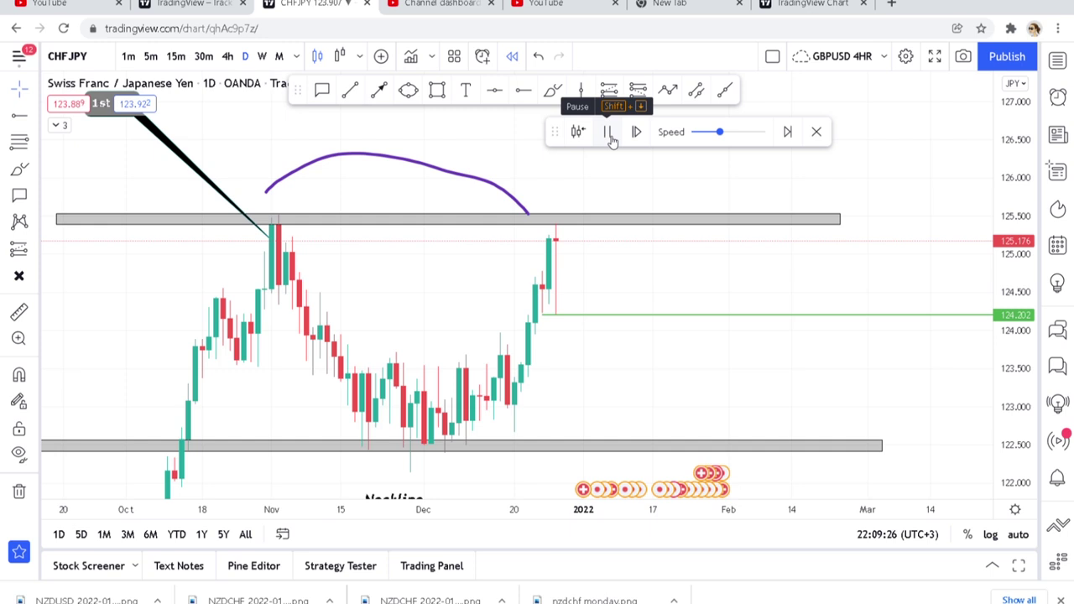
{"action": "left_click", "coordinate": [610, 134]}
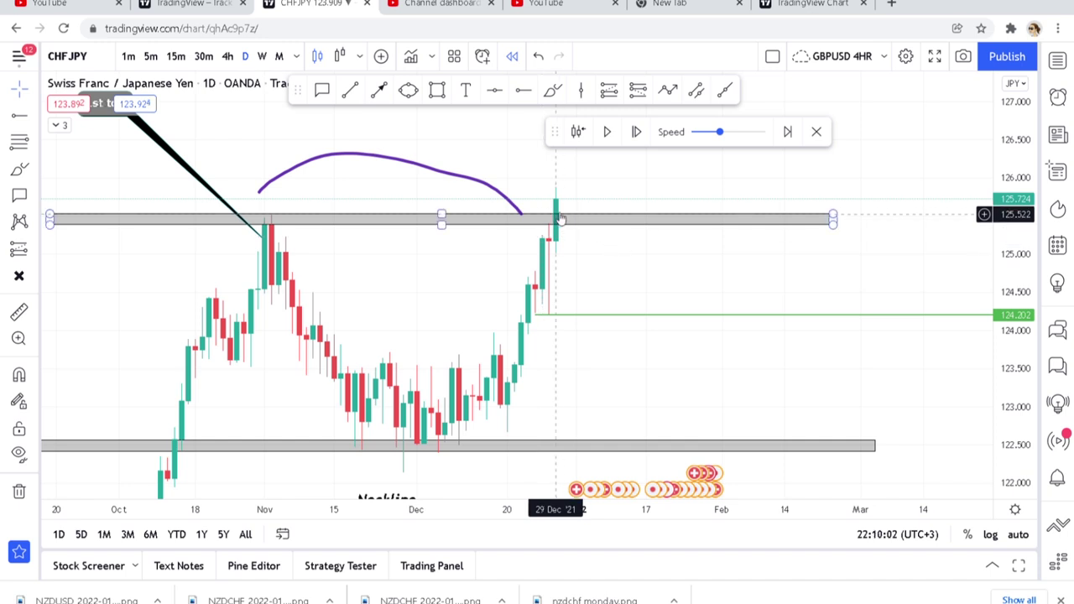
Delete the purple brush arc and the "1st top" callout from the chart.
{"action": "mouse_move", "coordinate": [524, 180]}
{"action": "left_mouse_down"}
{"action": "mouse_move", "coordinate": [625, 214]}
{"action": "mouse_move", "coordinate": [698, 271]}
{"action": "left_mouse_up"}
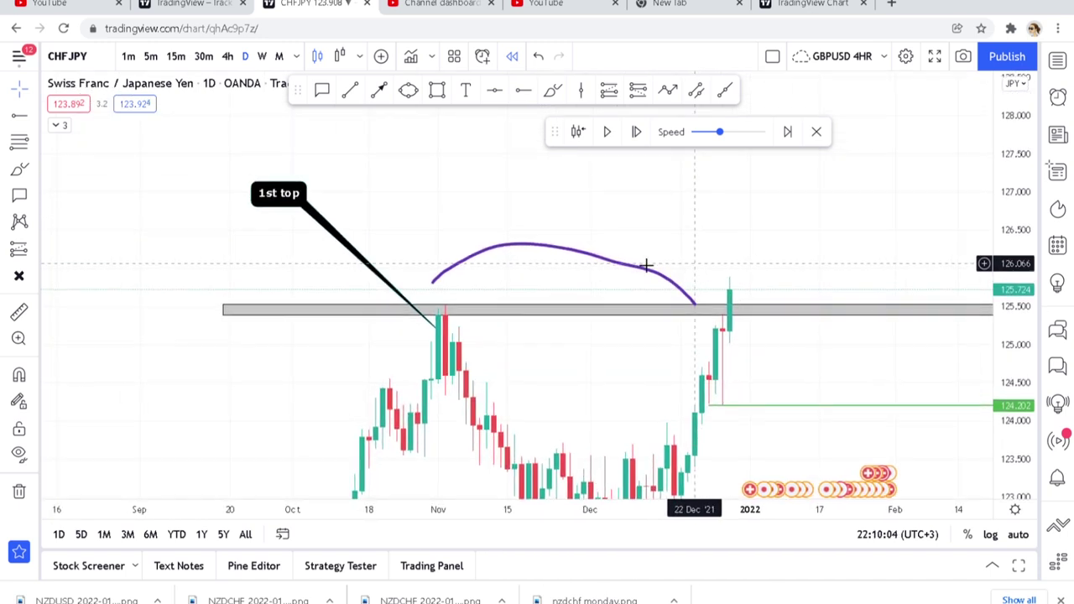
{"action": "left_click", "coordinate": [600, 261]}
{"action": "key", "text": "Delete"}
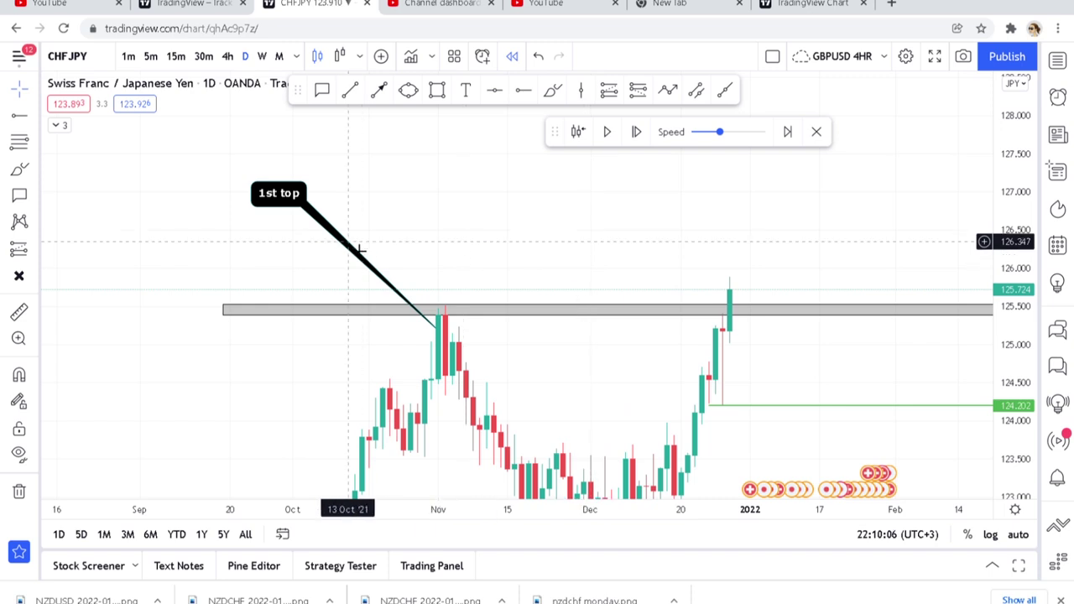
{"action": "left_click", "coordinate": [293, 204]}
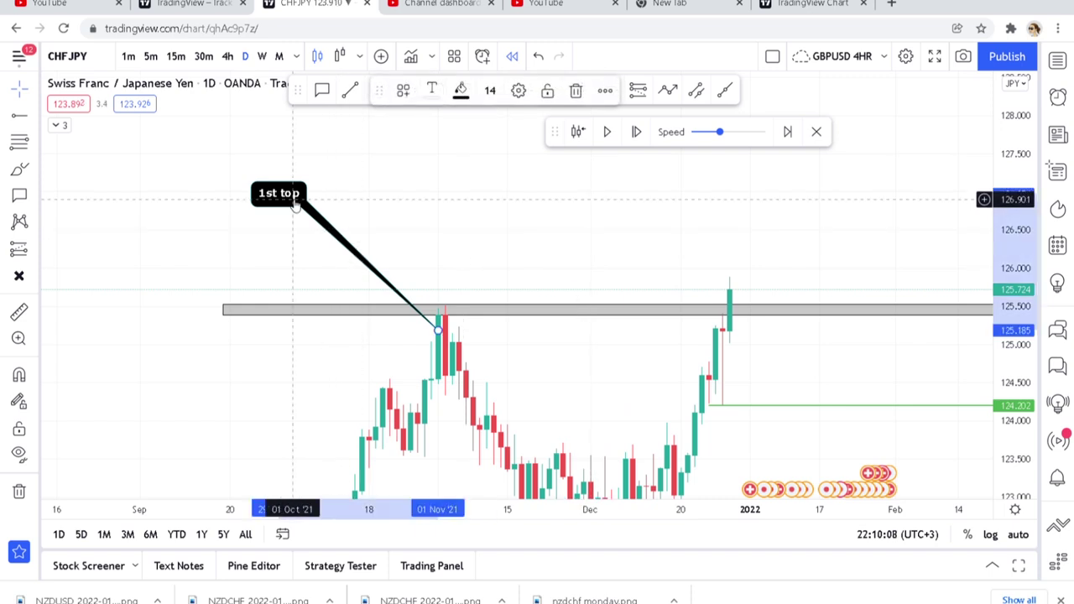
{"action": "key", "text": "Delete"}
Play the daily replay forward to the 4 January 2022 candle, with a pause at the 3 January candle on the way.
{"action": "left_click_drag", "start_coordinate": [554, 372], "coordinate": [475, 310]}
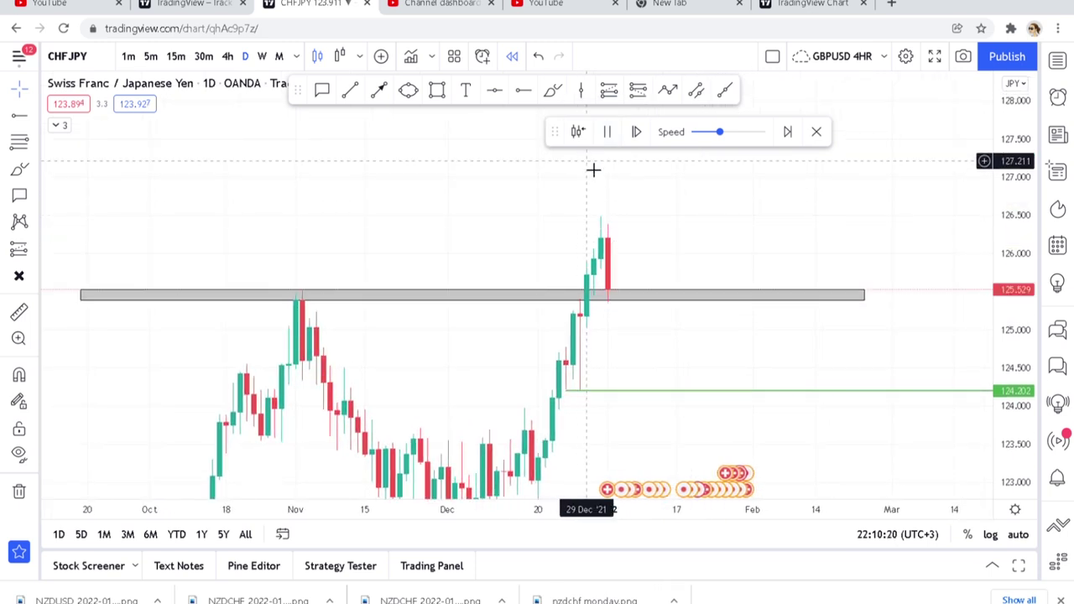
{"action": "left_click", "coordinate": [611, 139]}
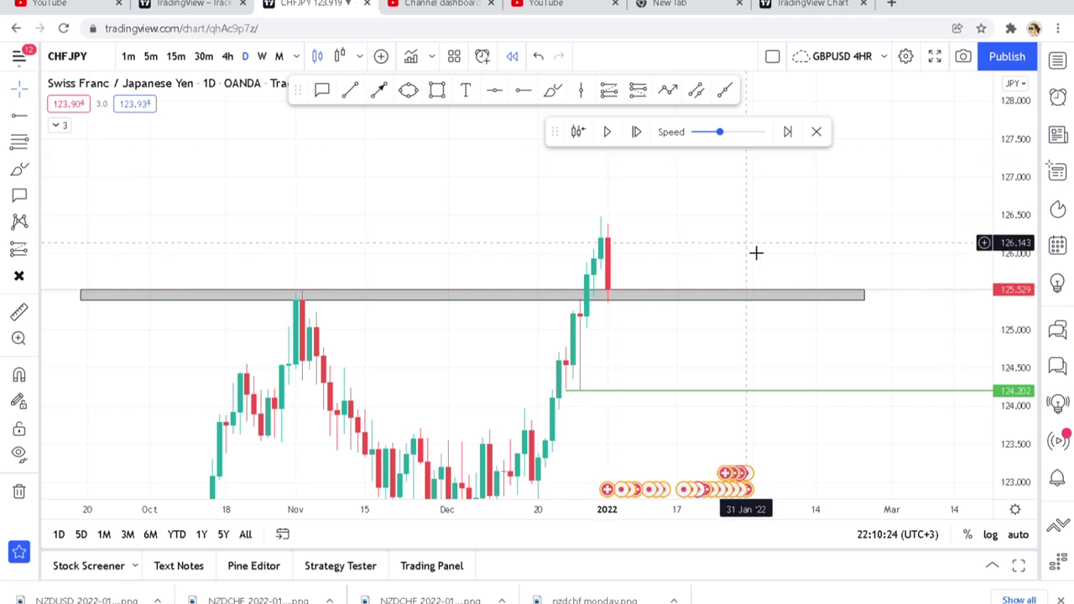
{"action": "scroll", "coordinate": [755, 252], "scroll_direction": "down", "scroll_amount": 2}
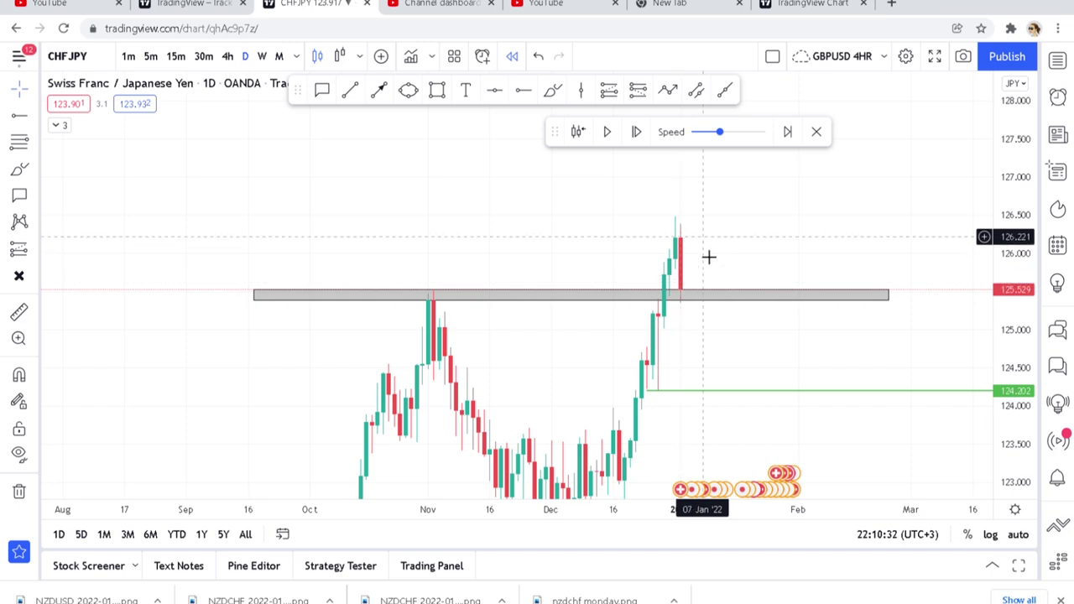
{"action": "left_click_drag", "start_coordinate": [744, 281], "coordinate": [667, 246]}
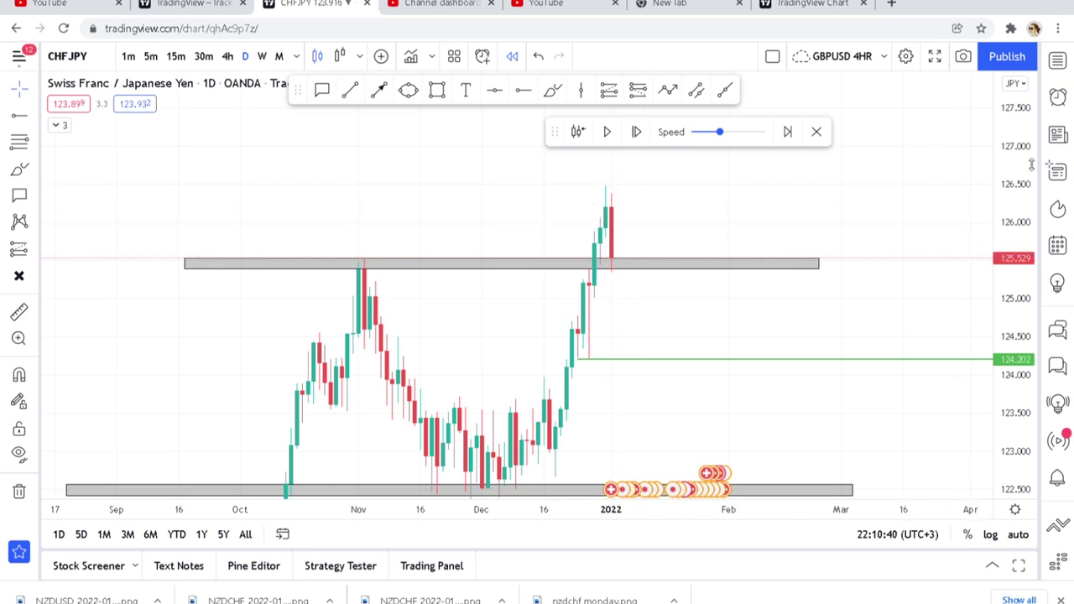
{"action": "left_click_drag", "start_coordinate": [1011, 225], "coordinate": [1011, 239]}
{"action": "left_click", "coordinate": [609, 133]}
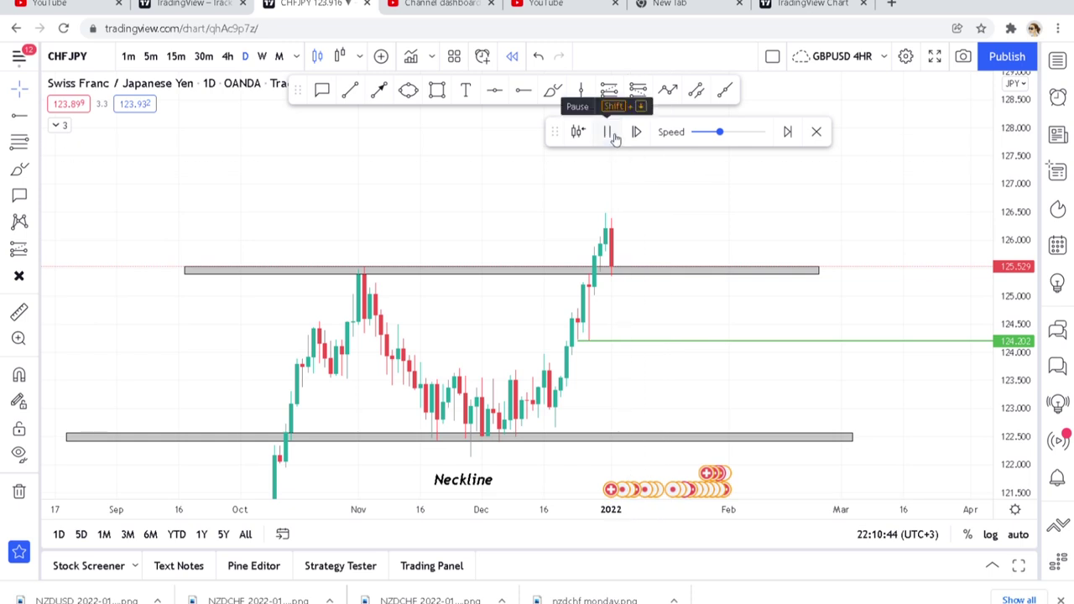
{"action": "left_click", "coordinate": [613, 135]}
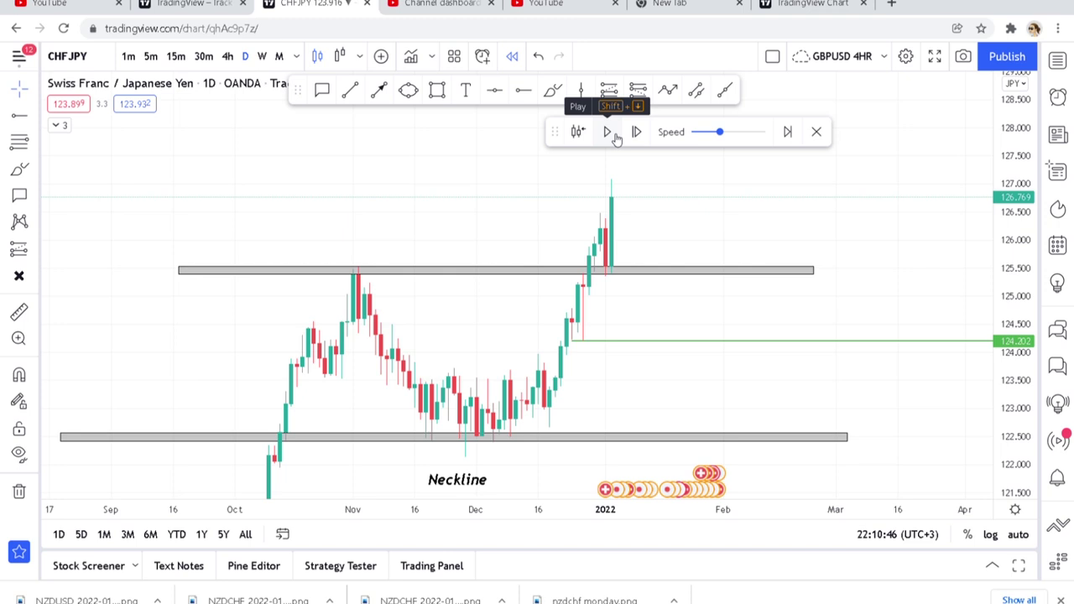
Delete the upper grey zone rectangle running along the November high.
{"action": "scroll", "coordinate": [672, 233], "scroll_direction": "up", "scroll_amount": 1}
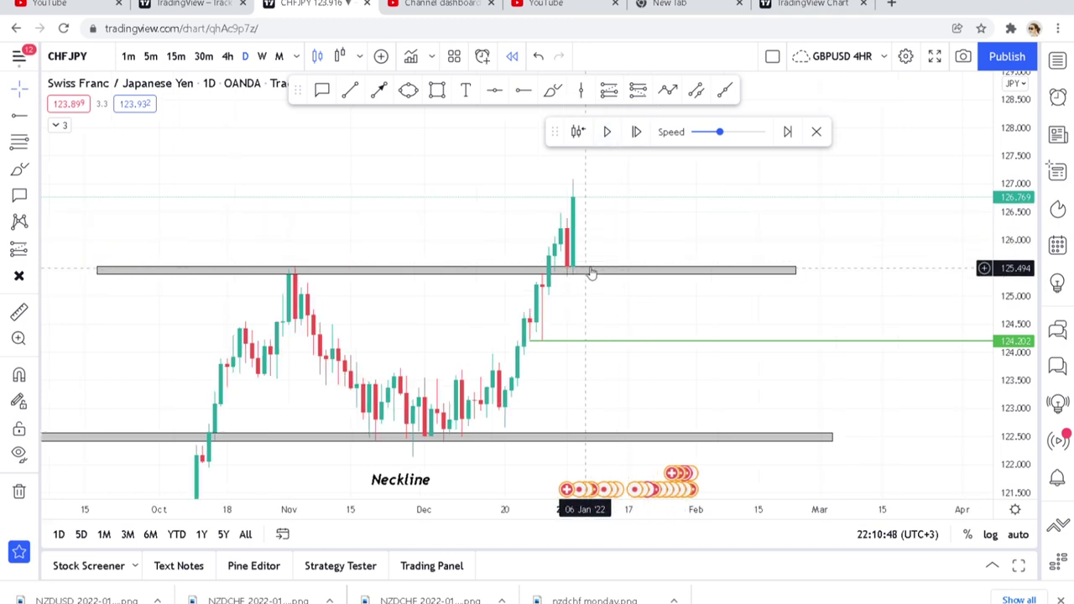
{"action": "left_click_drag", "start_coordinate": [1019, 324], "coordinate": [1019, 302]}
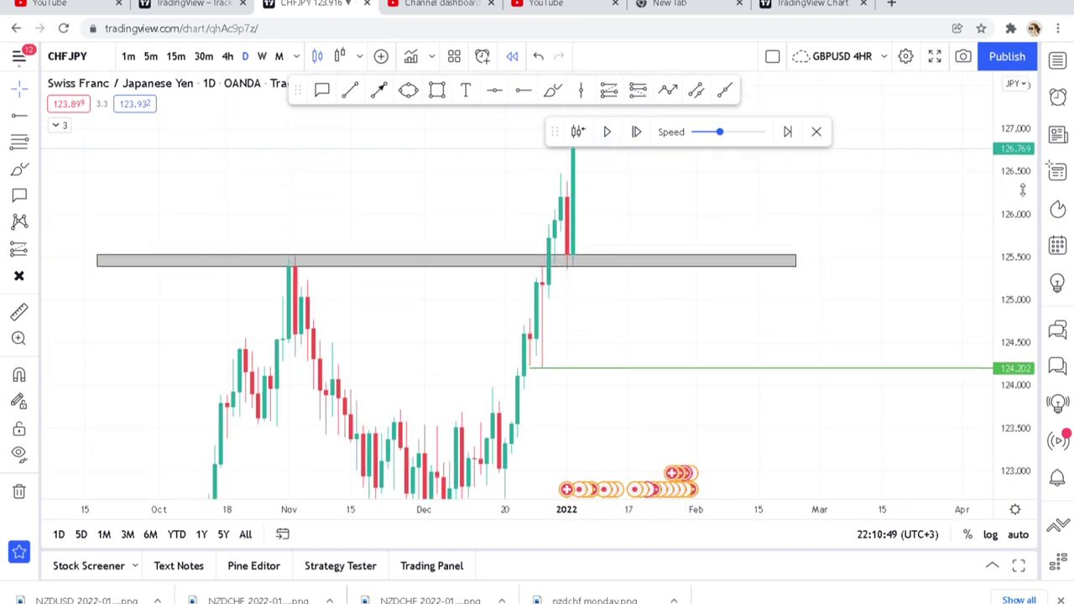
{"action": "left_click", "coordinate": [514, 259]}
{"action": "key", "text": "Delete"}
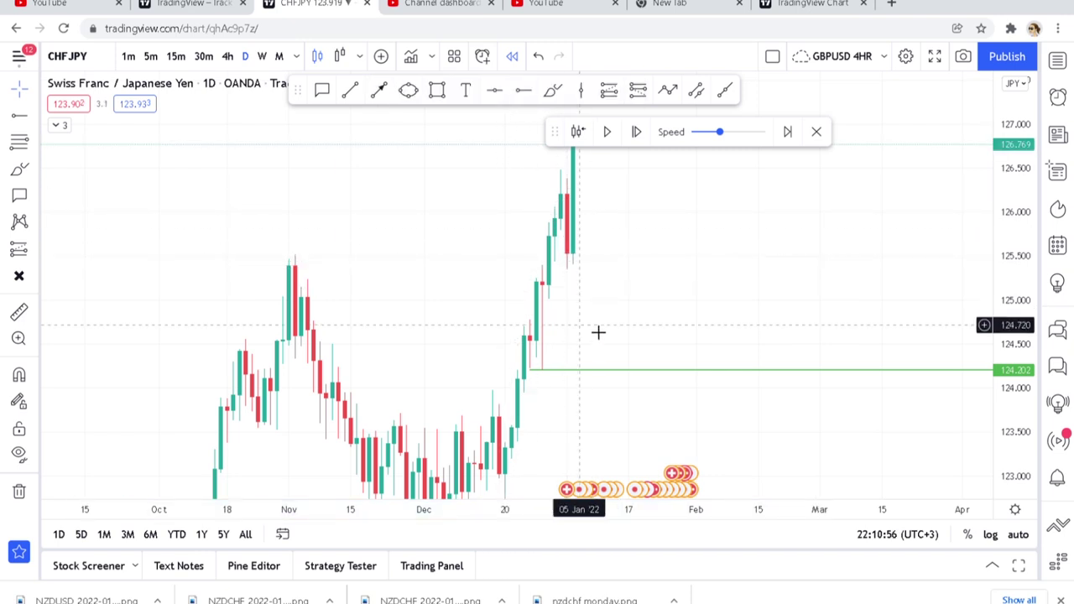
{"action": "scroll", "coordinate": [662, 241], "scroll_direction": "up", "scroll_amount": 1}
{"action": "scroll", "coordinate": [662, 241], "scroll_direction": "up", "scroll_amount": 1}
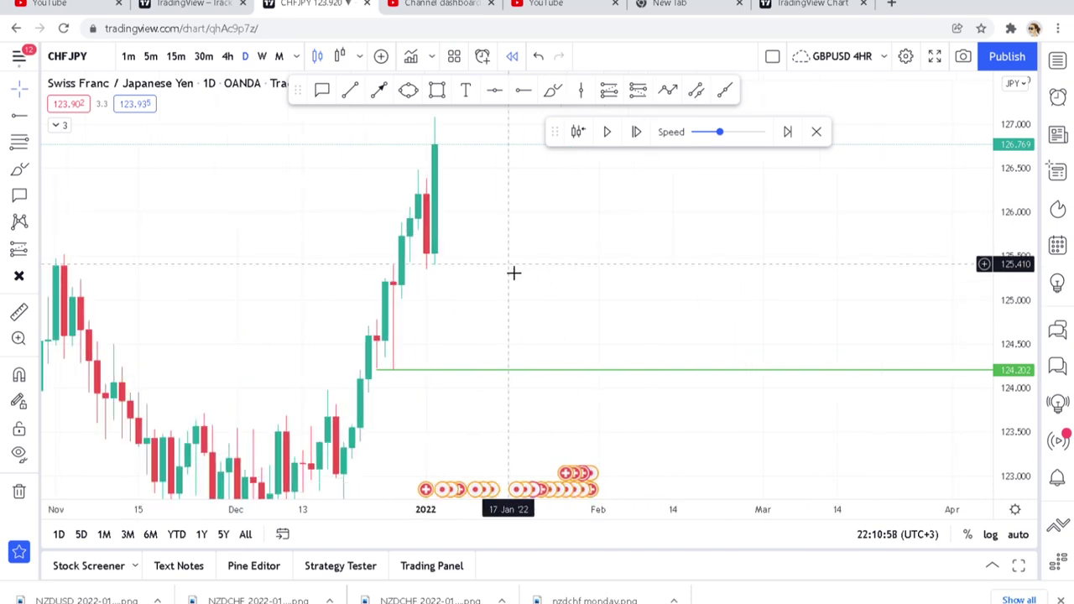
{"action": "left_click_drag", "start_coordinate": [513, 271], "coordinate": [693, 306]}
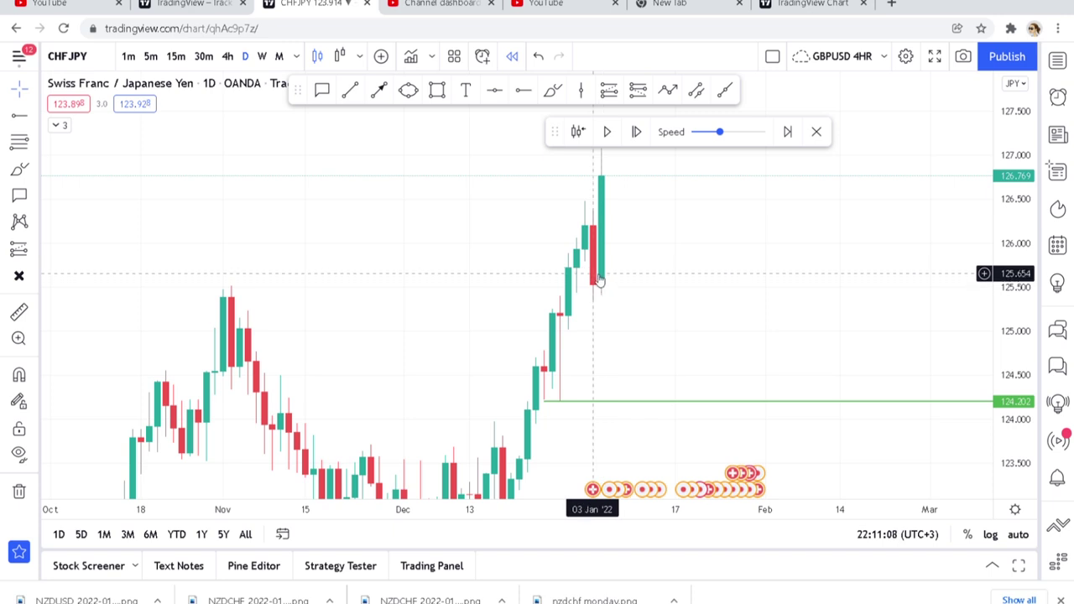
Undo the deletion of the upper grey zone rectangle.
{"action": "left_click", "coordinate": [537, 58]}
{"action": "left_click", "coordinate": [537, 57]}
{"action": "mouse_move", "coordinate": [269, 232]}
{"action": "left_mouse_down"}
{"action": "mouse_move", "coordinate": [322, 256]}
{"action": "mouse_move", "coordinate": [598, 306]}
{"action": "left_mouse_up"}
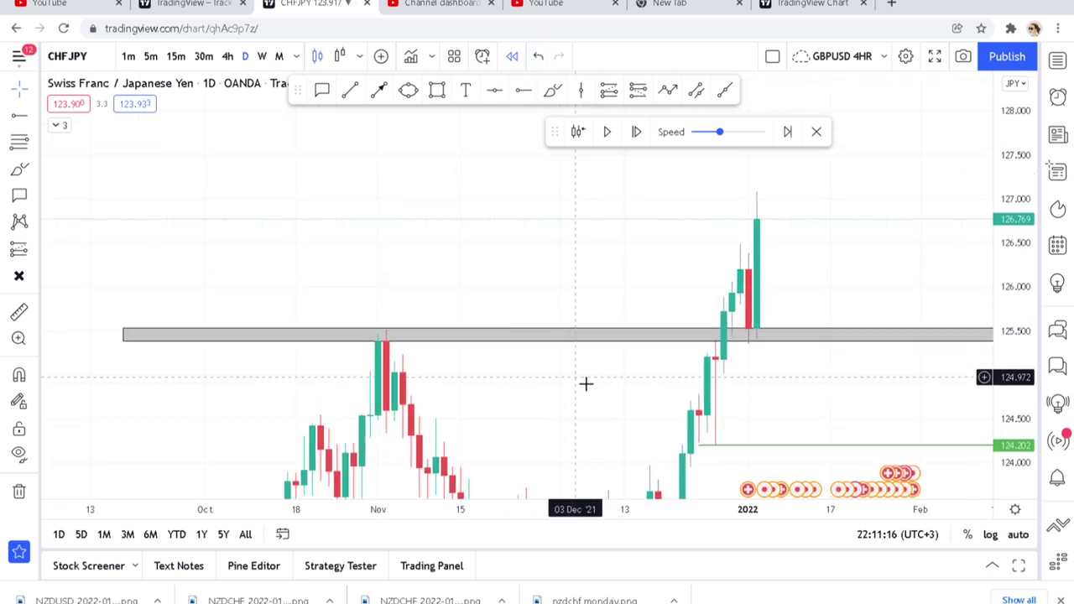
Play the daily replay forward two more candles to 6 January 2022 and pause it.
{"action": "left_click_drag", "start_coordinate": [585, 384], "coordinate": [480, 310]}
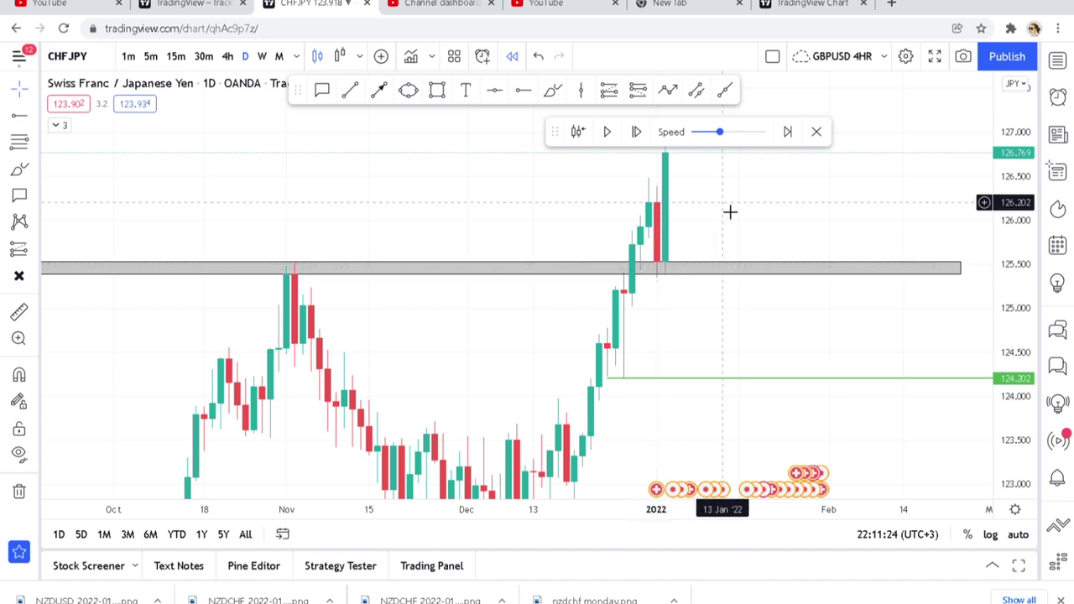
{"action": "scroll", "coordinate": [729, 211], "scroll_direction": "down", "scroll_amount": 4}
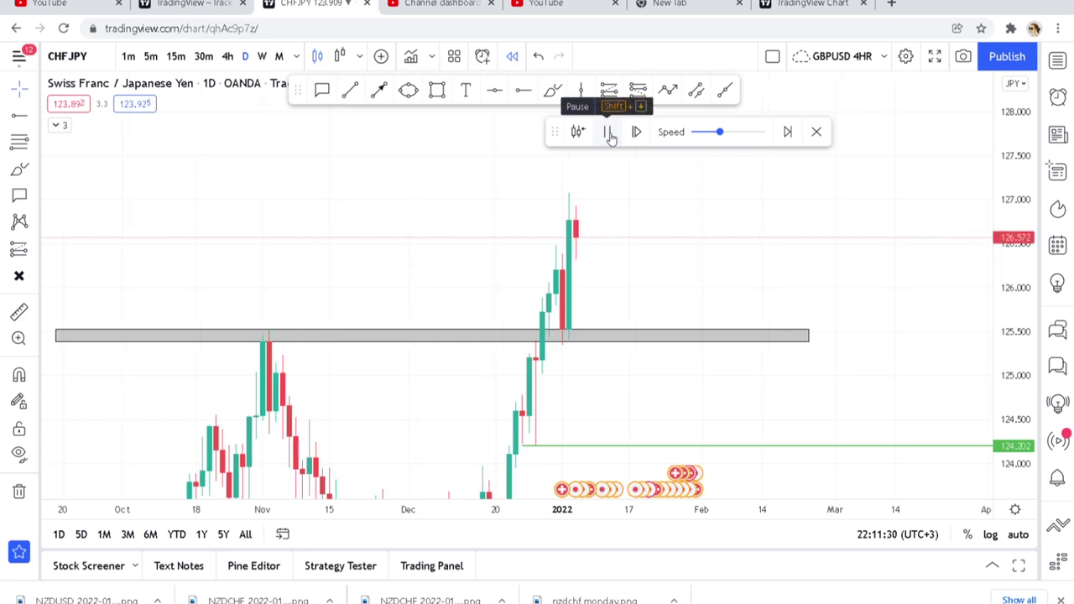
{"action": "left_click", "coordinate": [608, 133]}
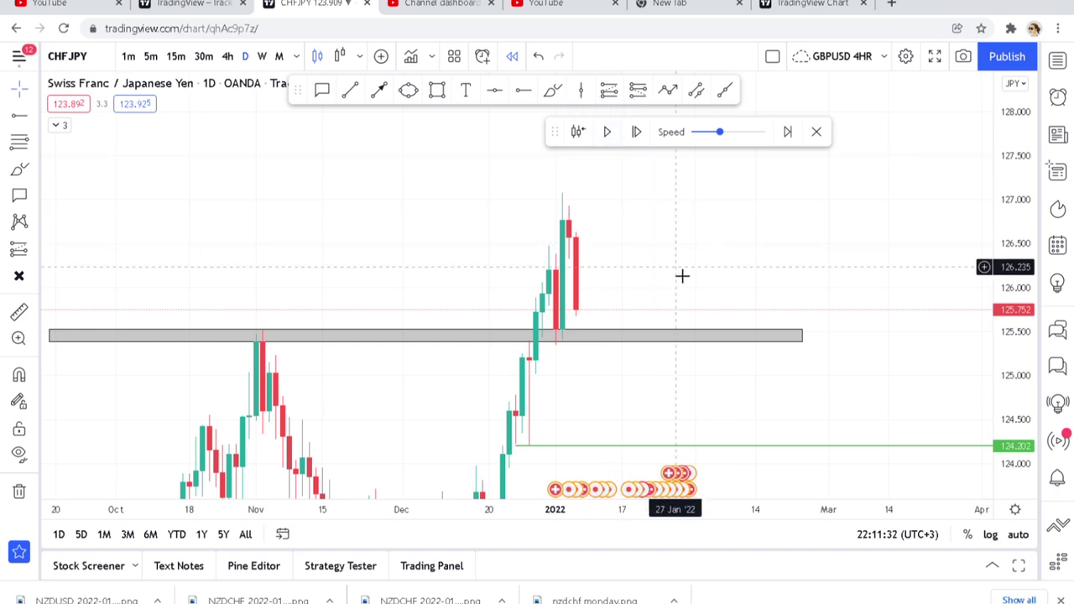
Draw a grey zone rectangle over the January high from about 127.10 to 126.87, spanning 14 December 2021 to about 14 February 2022.
{"action": "scroll", "coordinate": [681, 276], "scroll_direction": "down", "scroll_amount": 2}
{"action": "scroll", "coordinate": [844, 267], "scroll_direction": "up", "scroll_amount": 2}
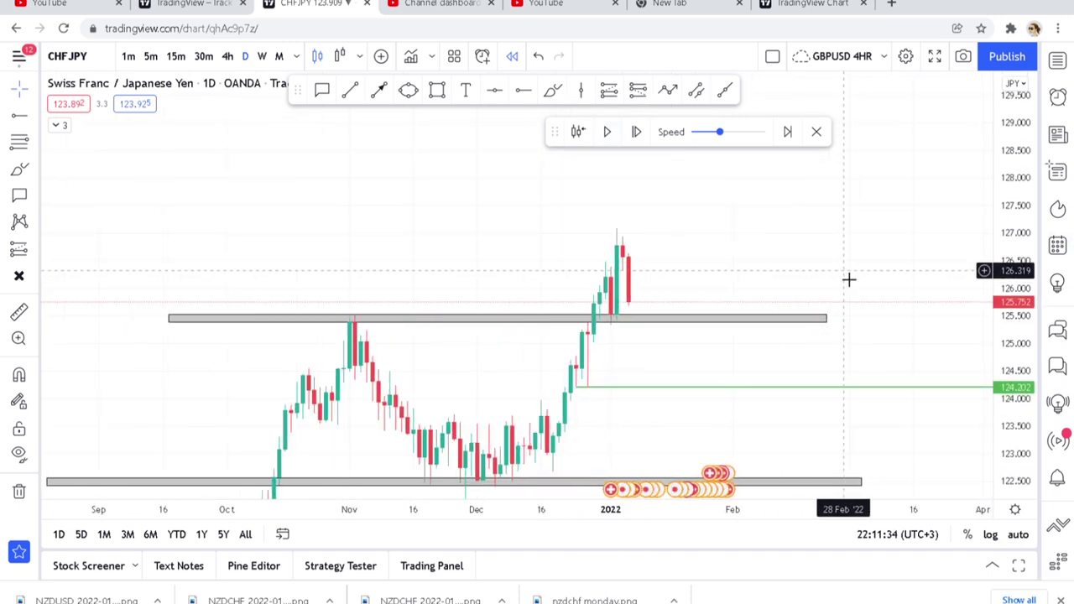
{"action": "left_click", "coordinate": [444, 95]}
{"action": "left_click_drag", "start_coordinate": [529, 230], "coordinate": [787, 244]}
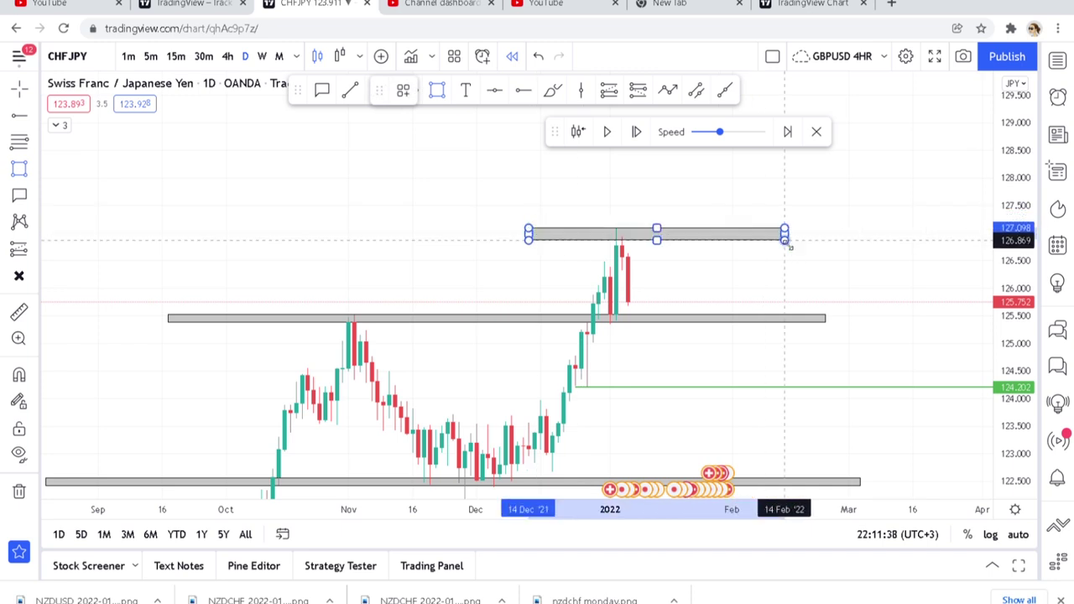
{"action": "left_click_drag", "start_coordinate": [825, 287], "coordinate": [784, 271]}
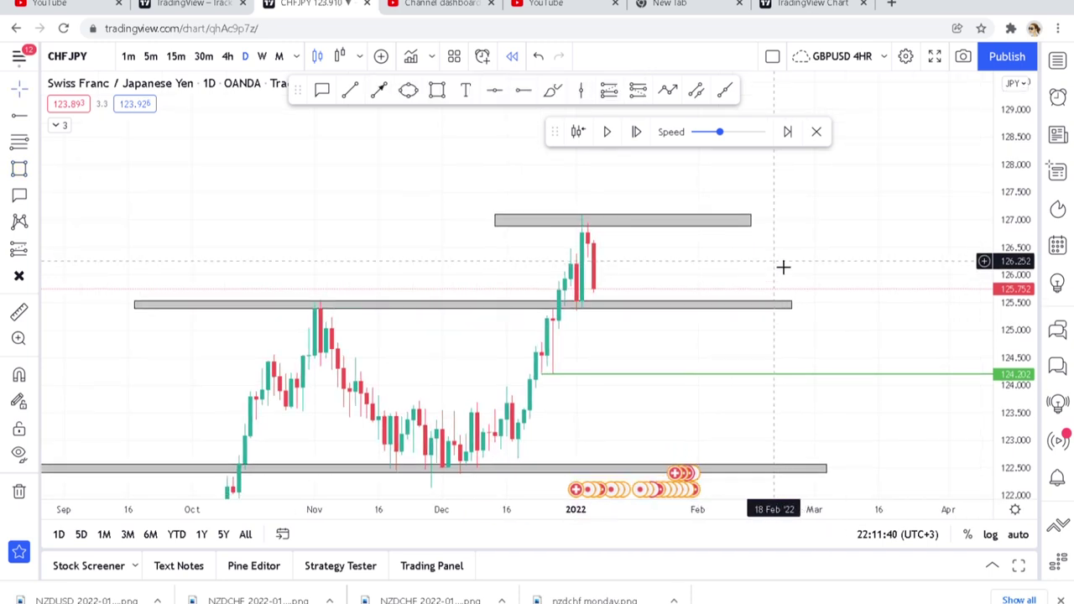
Add the text label "shoulder" at the November top and place it just above the 125.5 zone.
{"action": "left_click_drag", "start_coordinate": [369, 295], "coordinate": [372, 280]}
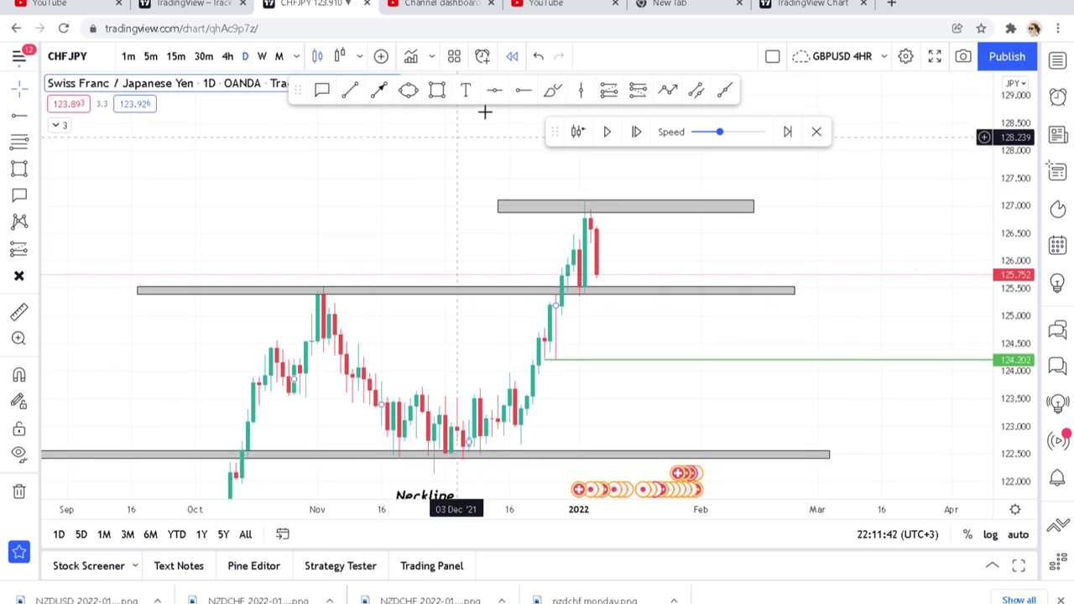
{"action": "left_click", "coordinate": [467, 91]}
{"action": "left_click", "coordinate": [298, 279]}
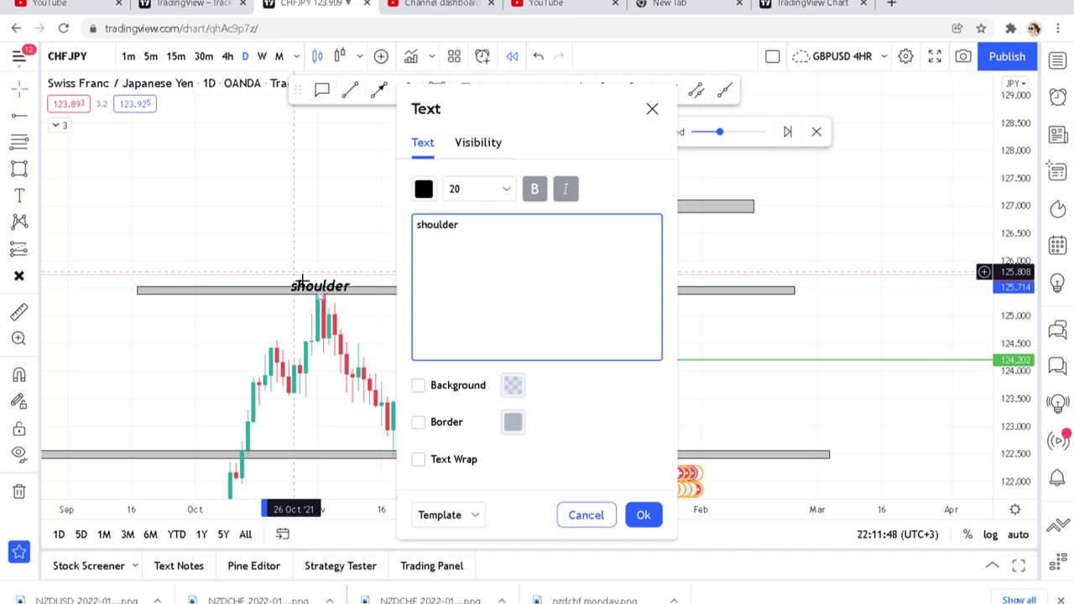
{"action": "left_click", "coordinate": [643, 515]}
{"action": "left_click_drag", "start_coordinate": [328, 285], "coordinate": [323, 265]}
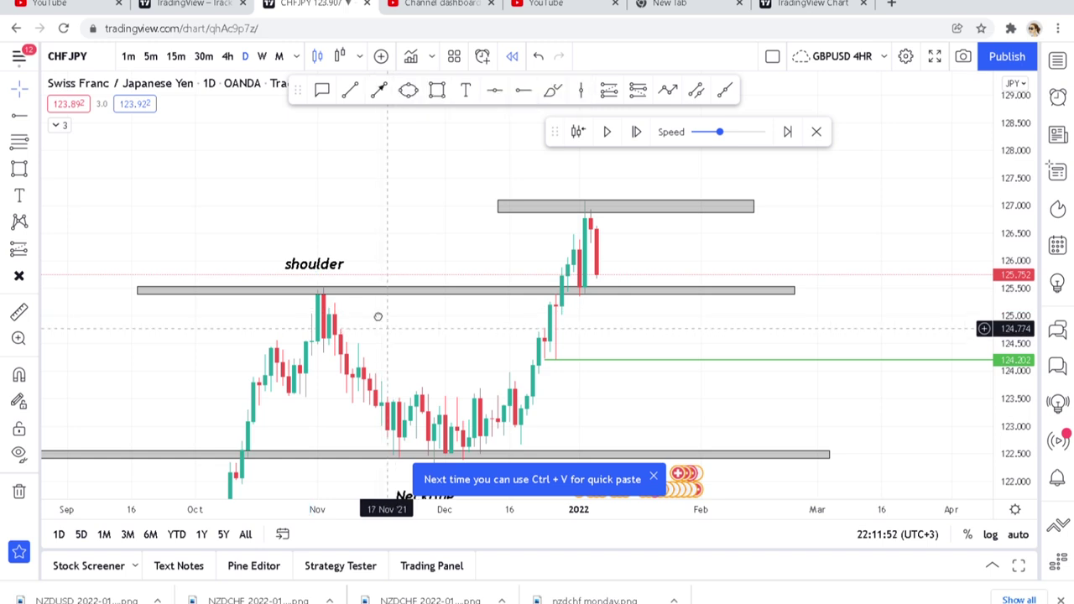
{"action": "left_click_drag", "start_coordinate": [377, 314], "coordinate": [355, 282]}
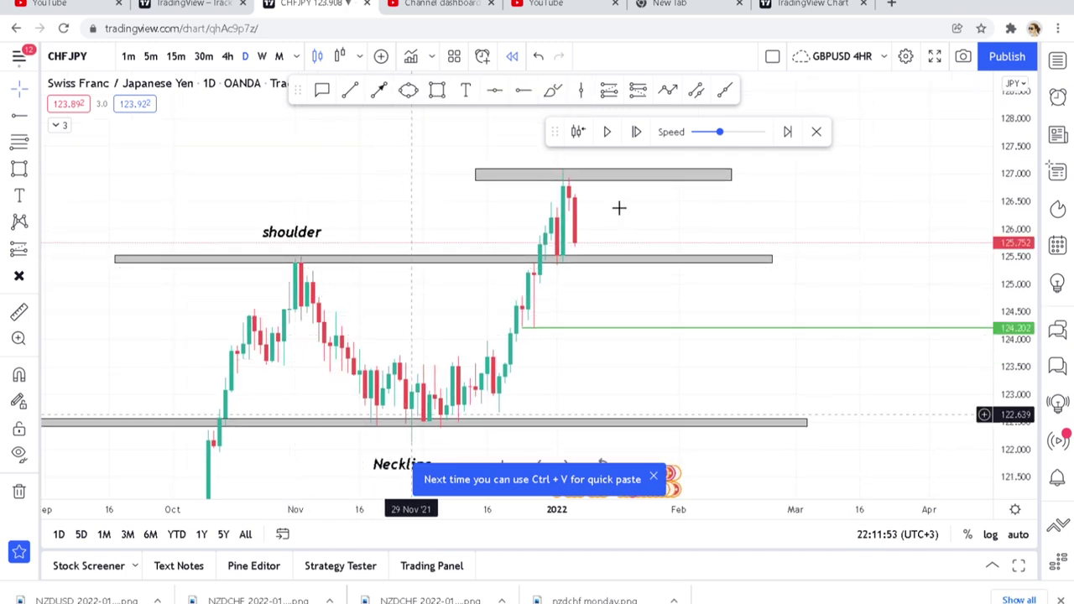
{"action": "left_click", "coordinate": [577, 260]}
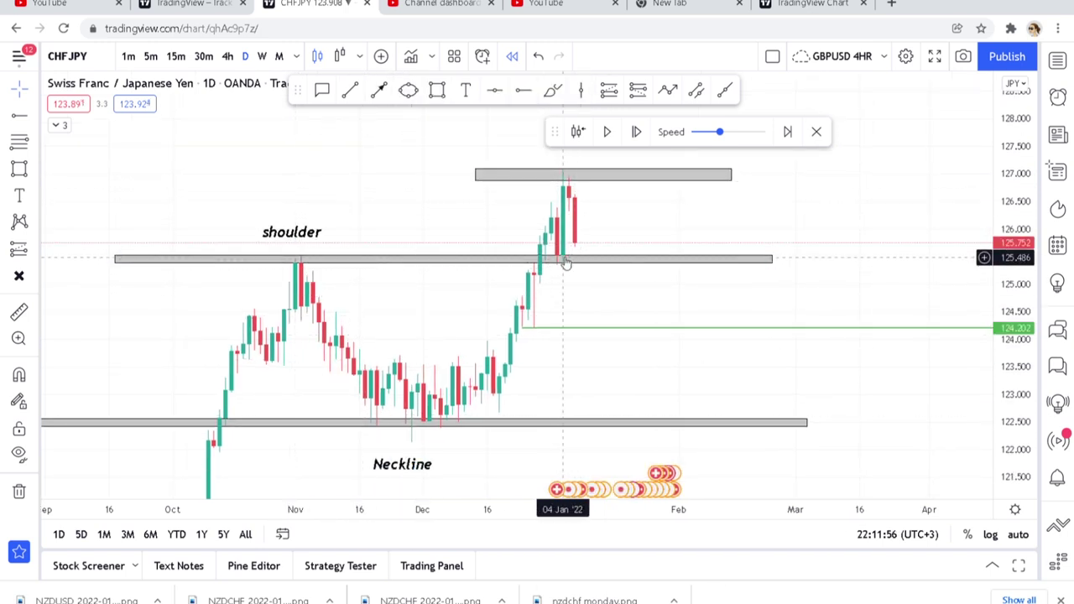
{"action": "left_click", "coordinate": [609, 422]}
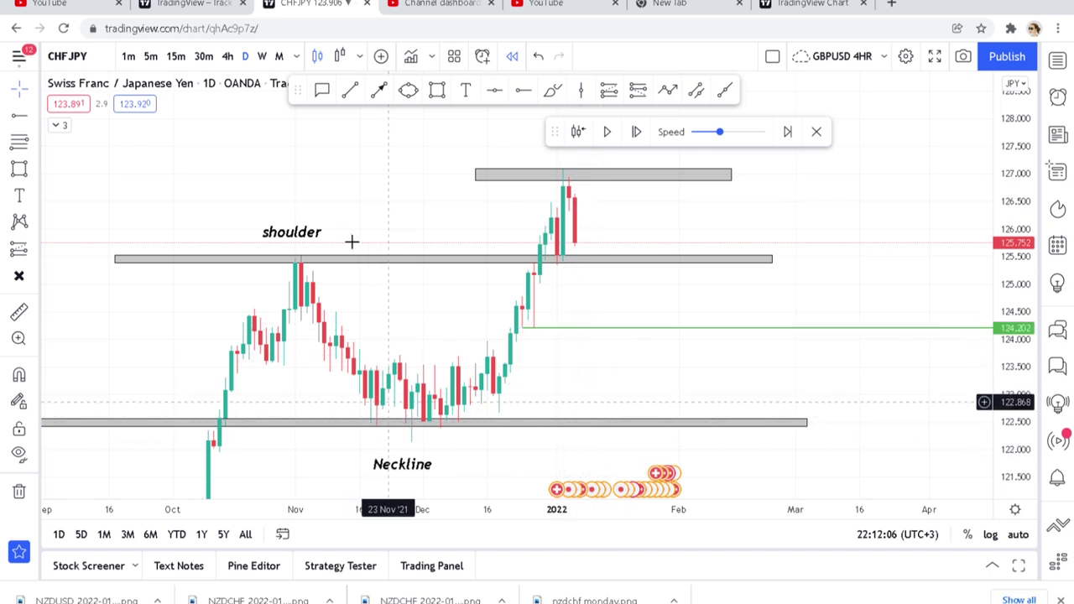
Add the text label "Head" on the new zone at the January high, near 127.2.
{"action": "left_click_drag", "start_coordinate": [448, 271], "coordinate": [400, 325]}
{"action": "left_click", "coordinate": [466, 90]}
{"action": "left_click", "coordinate": [509, 215]}
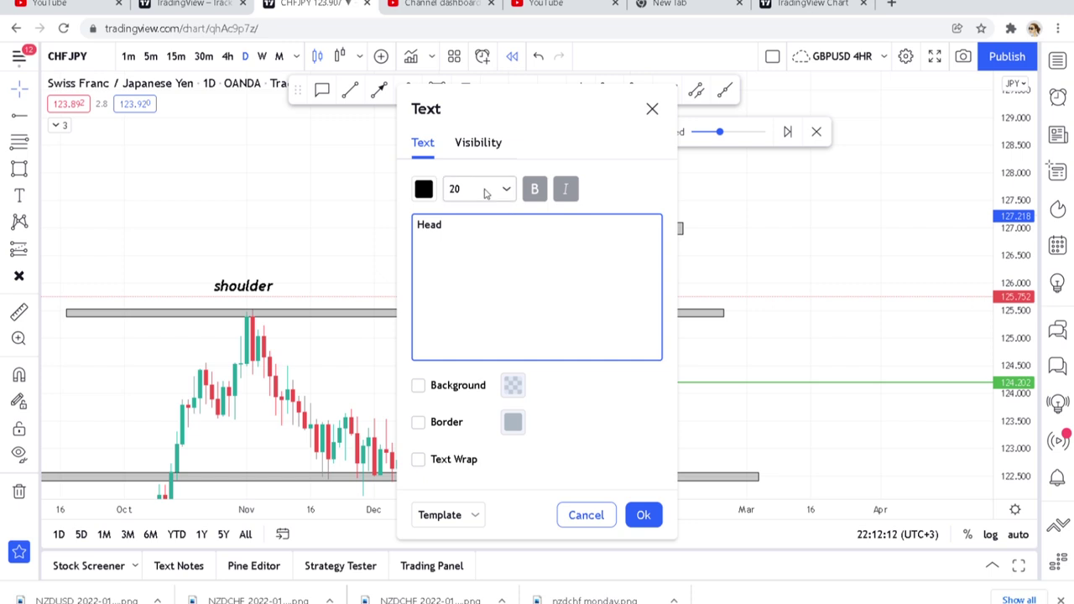
{"action": "type", "text": "Head"}
{"action": "left_click", "coordinate": [644, 515]}
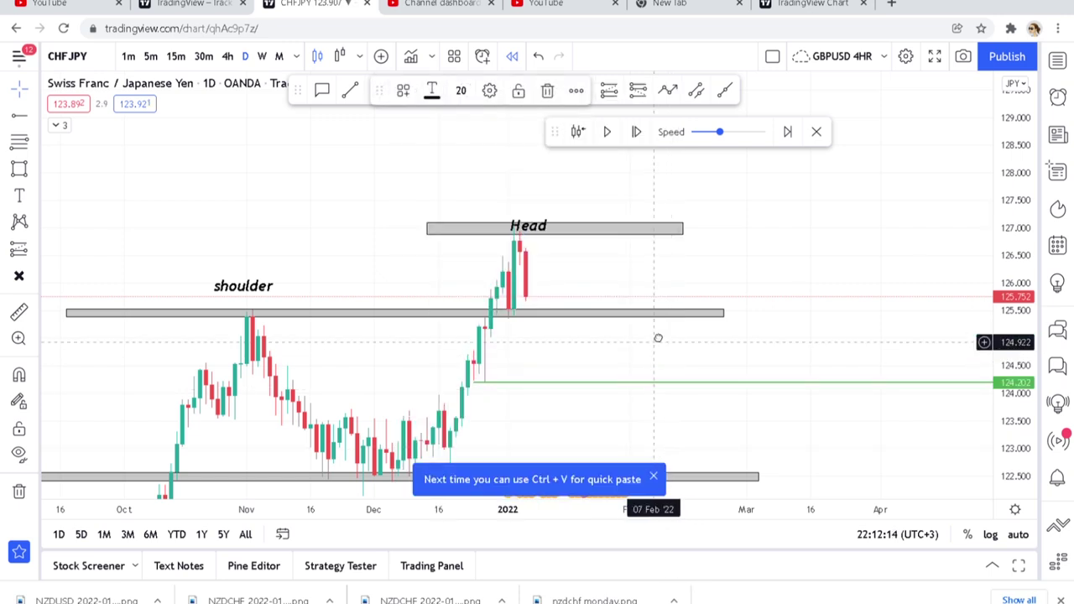
{"action": "left_click_drag", "start_coordinate": [660, 336], "coordinate": [649, 299]}
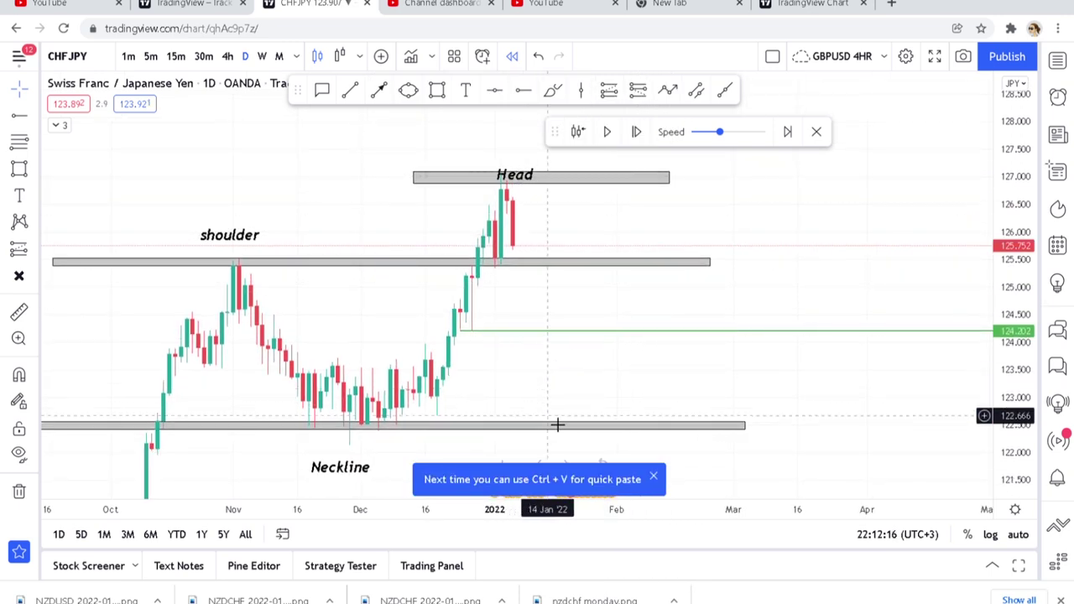
Draw a red projection path from about 126.1 down to the neckline zone, up to about 125.4, and down to about 122.4 in mid-February 2022.
{"action": "left_click", "coordinate": [668, 90]}
{"action": "mouse_move", "coordinate": [529, 225]}
{"action": "left_mouse_down"}
{"action": "mouse_move", "coordinate": [541, 393]}
{"action": "mouse_move", "coordinate": [559, 420]}
{"action": "left_mouse_up"}
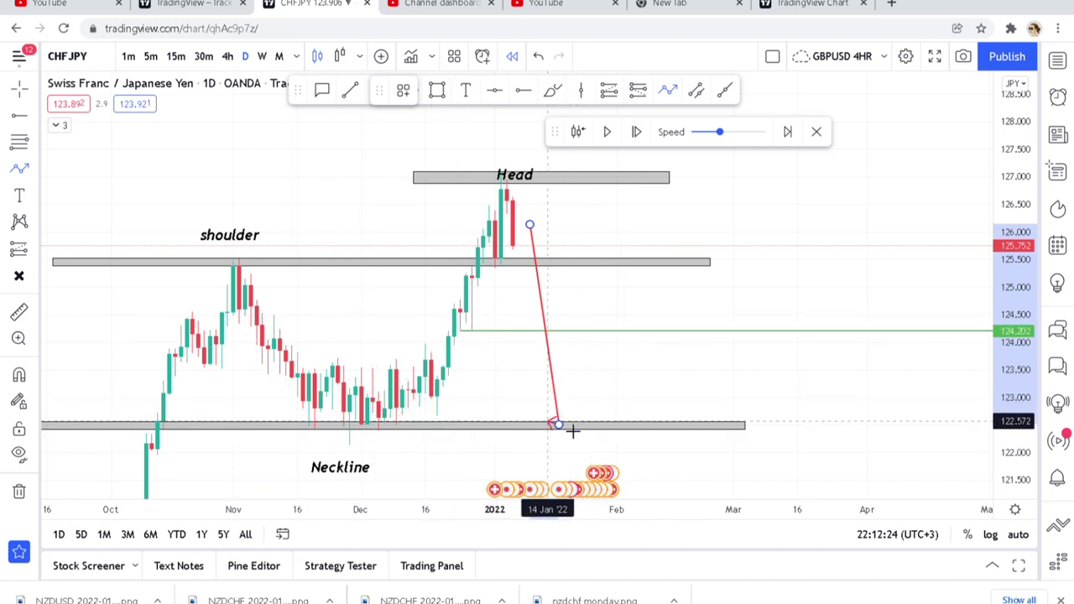
{"action": "left_click", "coordinate": [645, 266]}
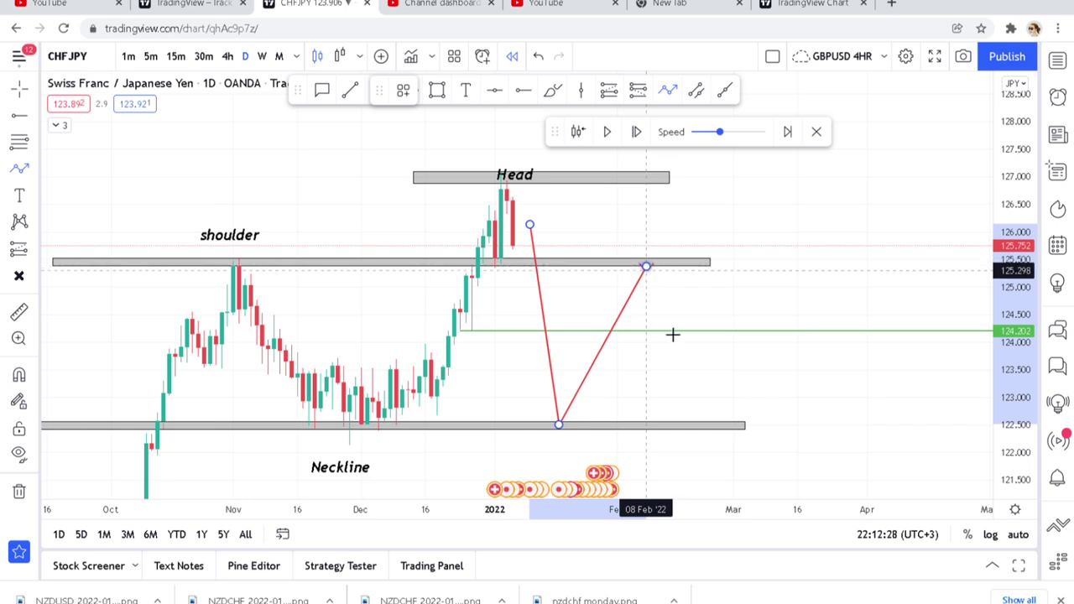
{"action": "double_click", "coordinate": [681, 438]}
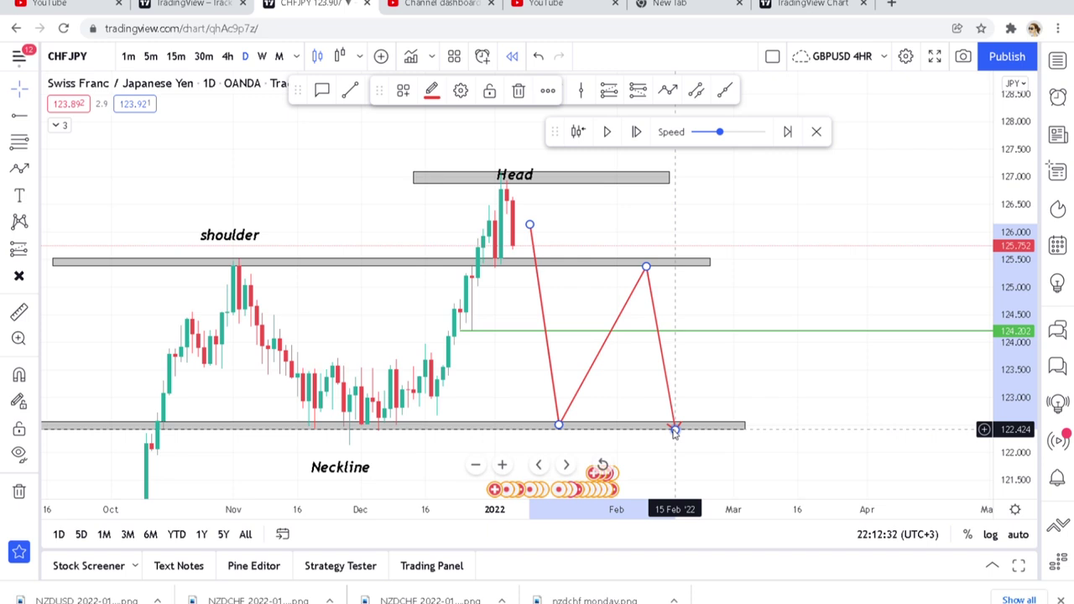
Draw a second red projection path from about 122.6 down to 121.4, up to the neckline at 122.5, and down to 119.2 in mid-March 2022.
{"action": "left_click_drag", "start_coordinate": [738, 335], "coordinate": [724, 244]}
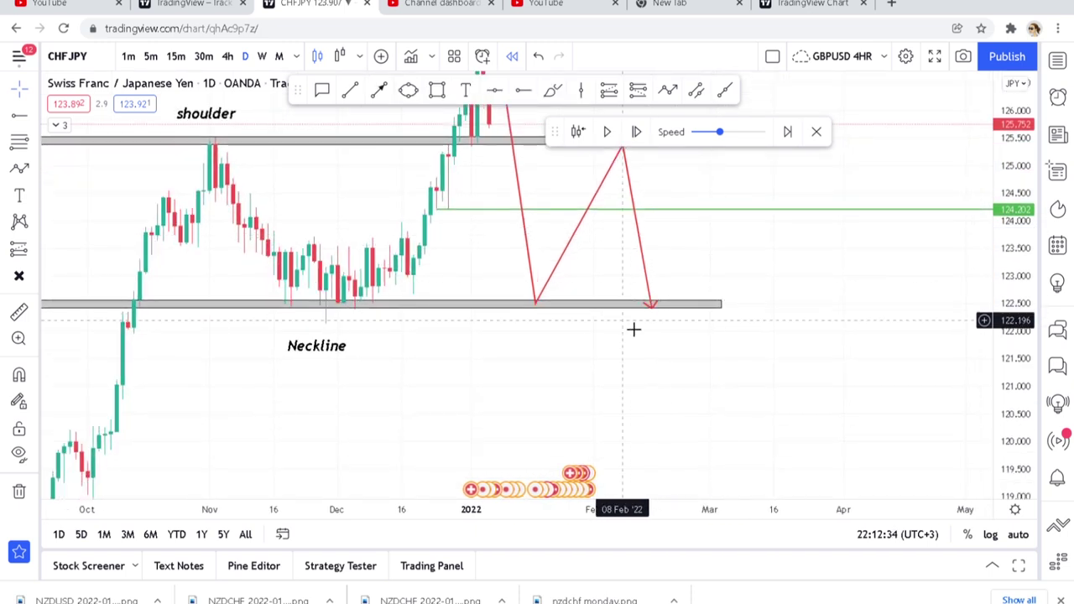
{"action": "left_click", "coordinate": [670, 91]}
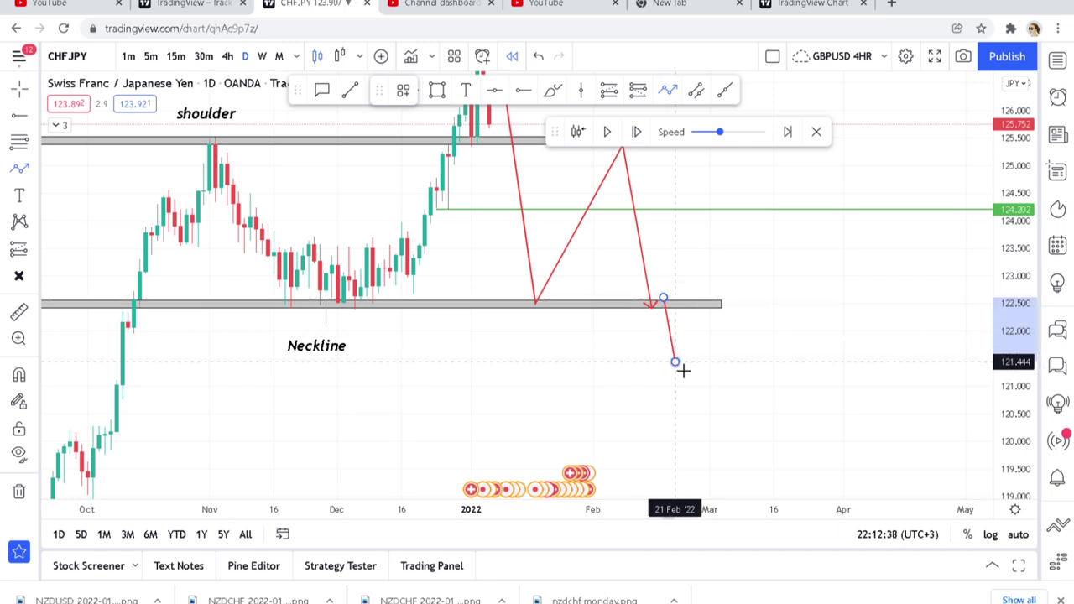
{"action": "left_click", "coordinate": [674, 361]}
{"action": "double_click", "coordinate": [767, 482]}
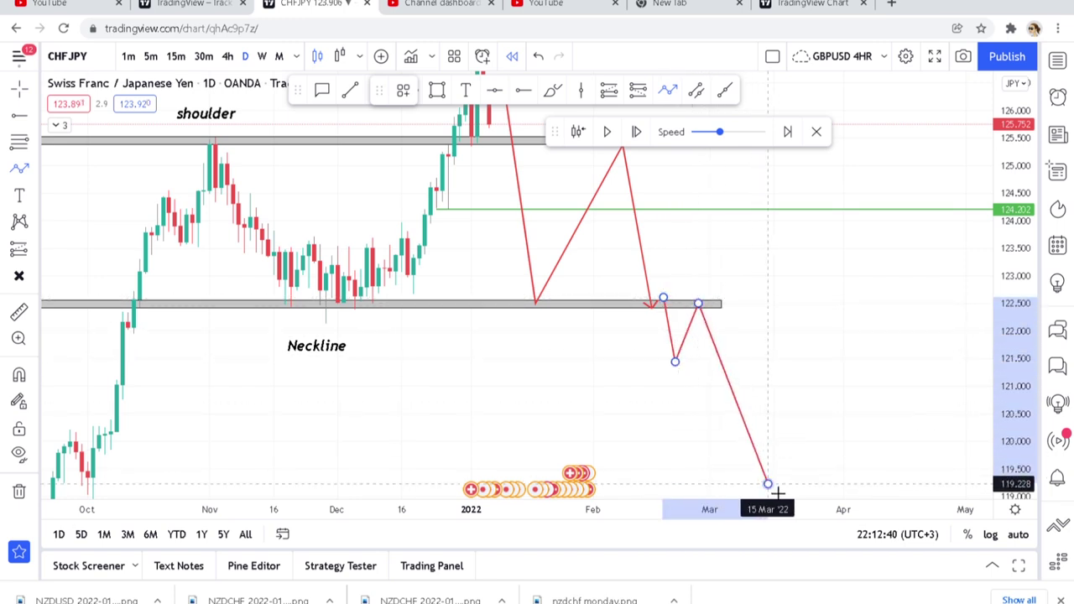
{"action": "left_click_drag", "start_coordinate": [808, 441], "coordinate": [838, 376]}
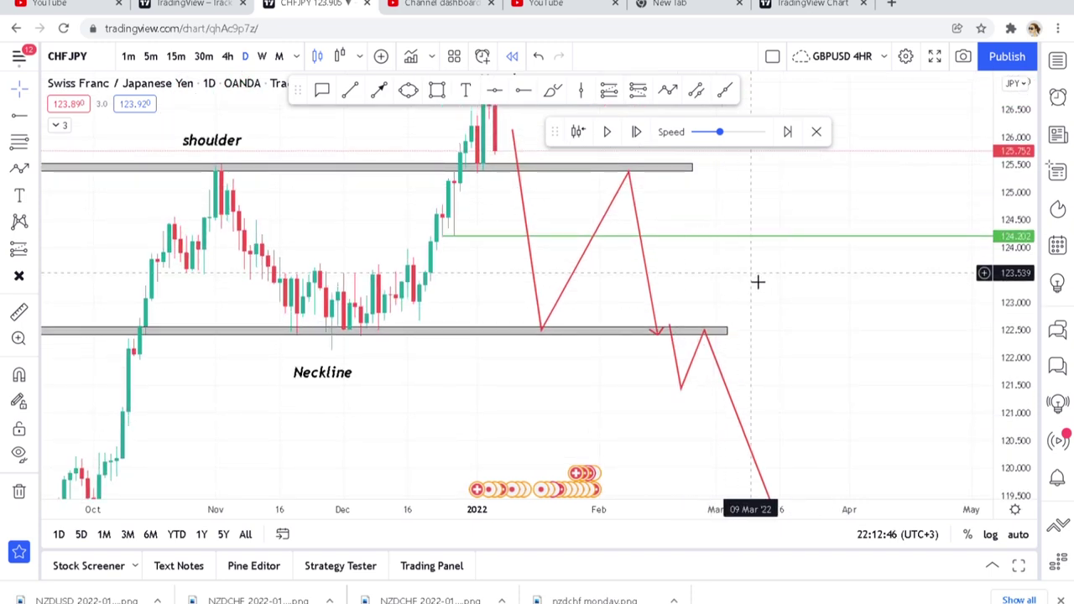
Play the bar replay forward, pause it once price has dropped to the green 124.2 line, and select that line.
{"action": "left_click_drag", "start_coordinate": [752, 213], "coordinate": [834, 311]}
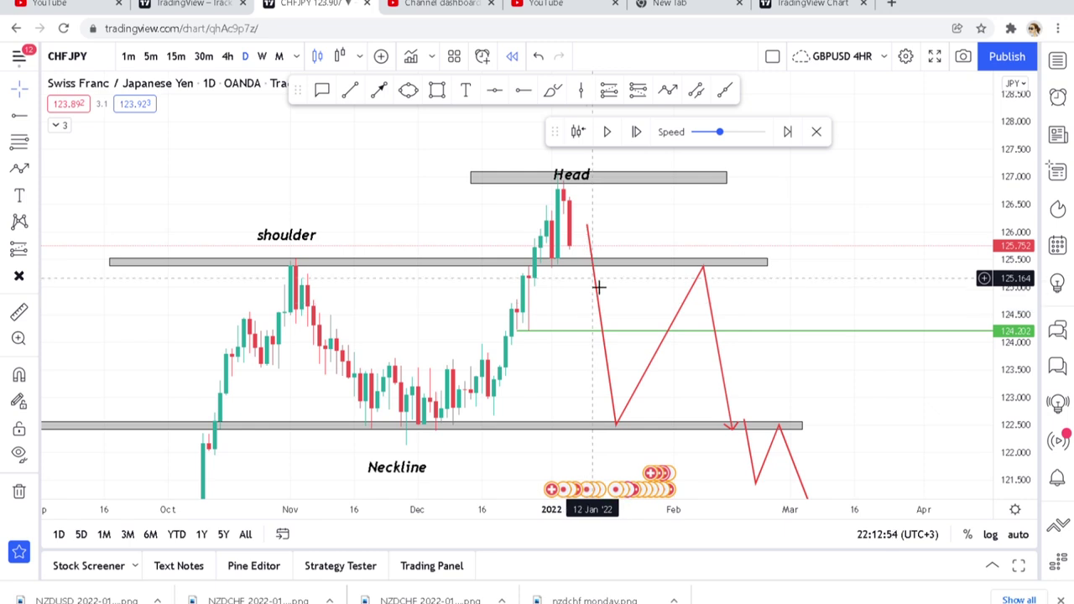
{"action": "scroll", "coordinate": [587, 379], "scroll_direction": "up", "scroll_amount": 1}
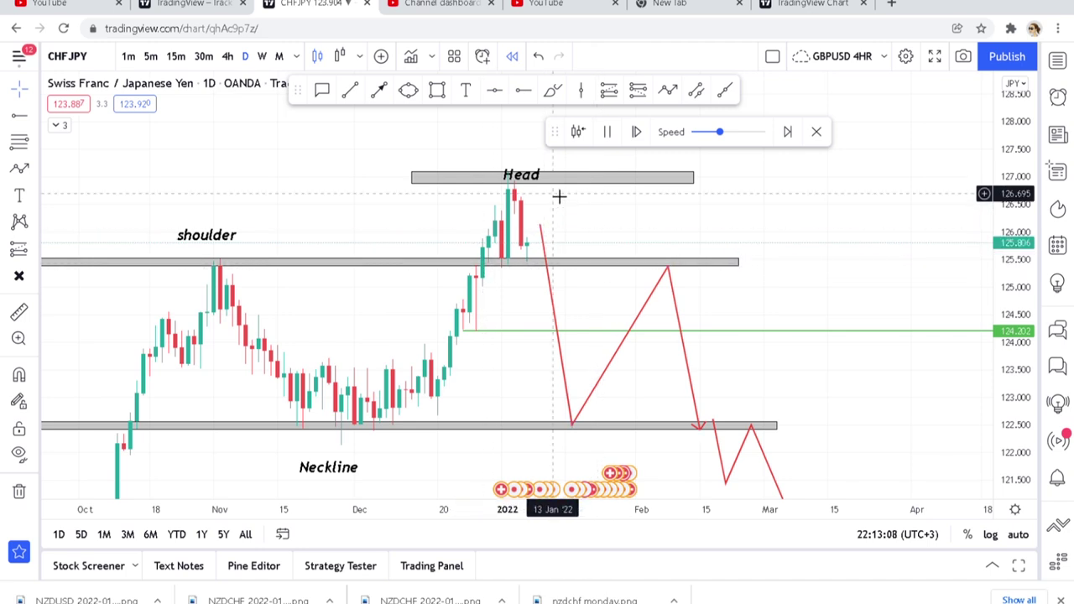
{"action": "left_click", "coordinate": [609, 133]}
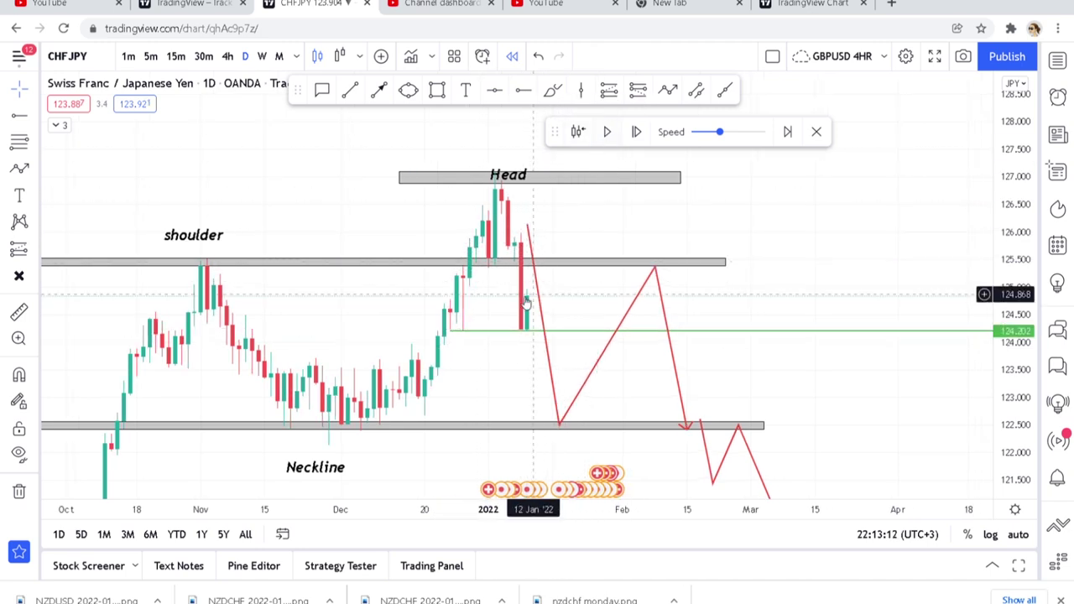
{"action": "left_click_drag", "start_coordinate": [492, 307], "coordinate": [582, 299]}
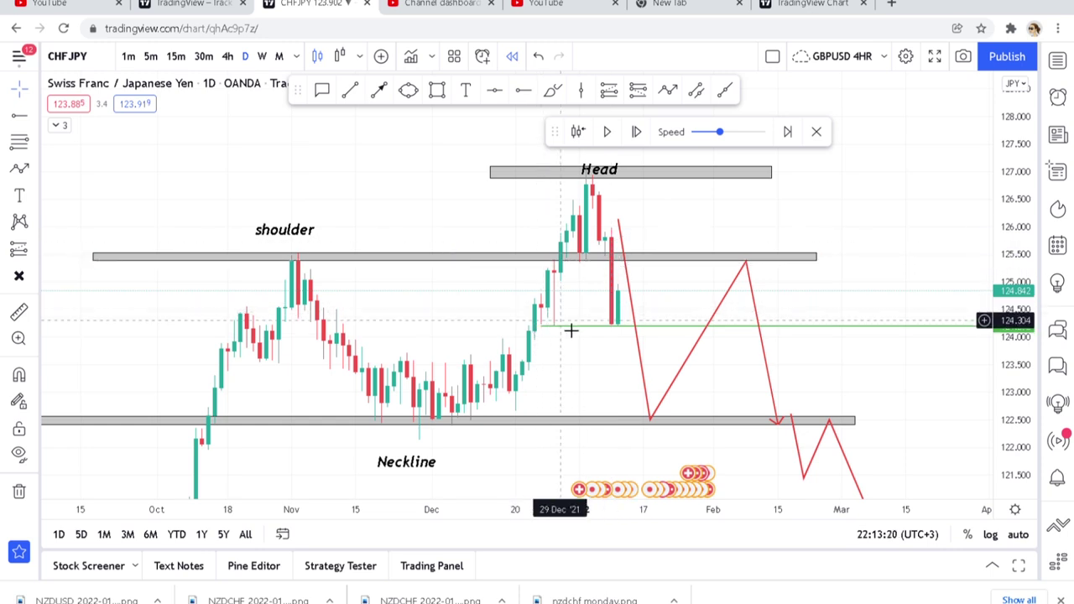
{"action": "scroll", "coordinate": [618, 347], "scroll_direction": "up", "scroll_amount": 2}
{"action": "scroll", "coordinate": [968, 384], "scroll_direction": "up", "scroll_amount": 2}
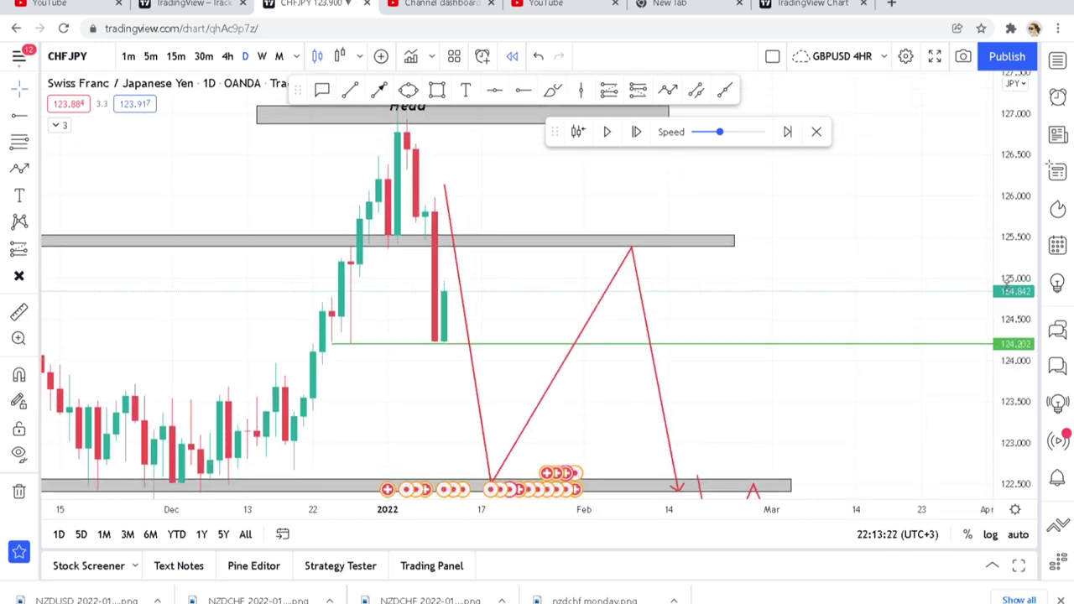
{"action": "left_click", "coordinate": [321, 345]}
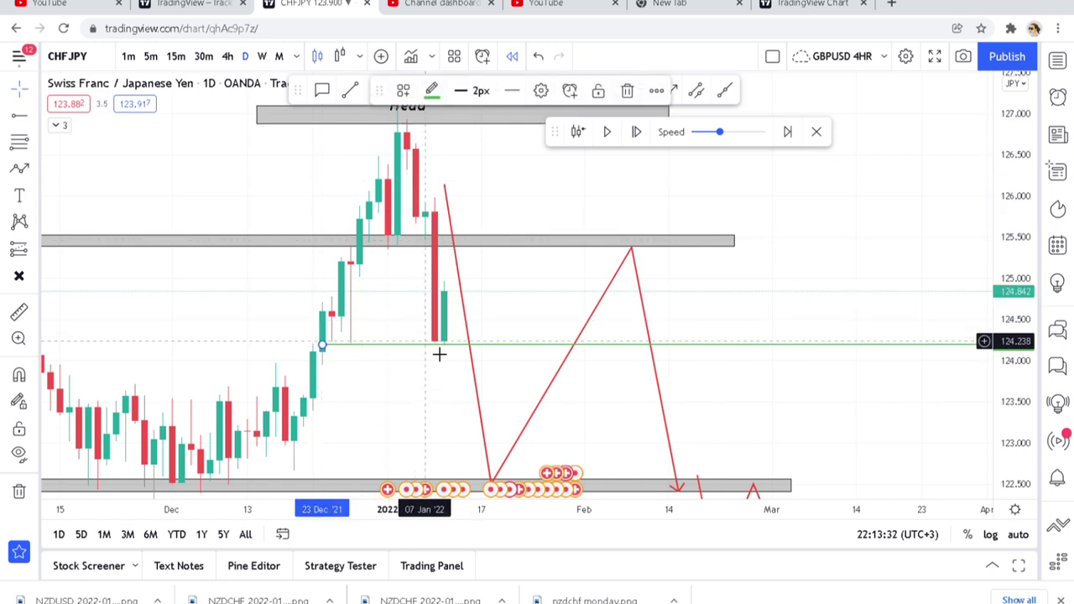
Run the replay on to the latest daily candle and delete the red projection path between about 126.1 and the neckline.
{"action": "scroll", "coordinate": [443, 366], "scroll_direction": "down", "scroll_amount": 3}
{"action": "left_click_drag", "start_coordinate": [1011, 197], "coordinate": [920, 317]}
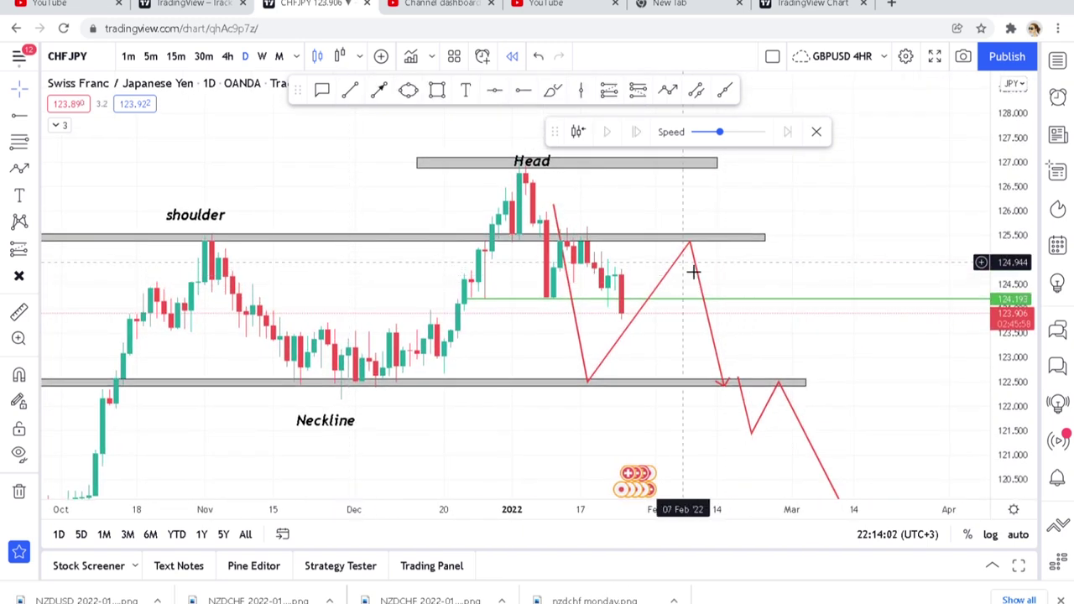
{"action": "left_click", "coordinate": [694, 261]}
{"action": "key", "text": "Delete"}
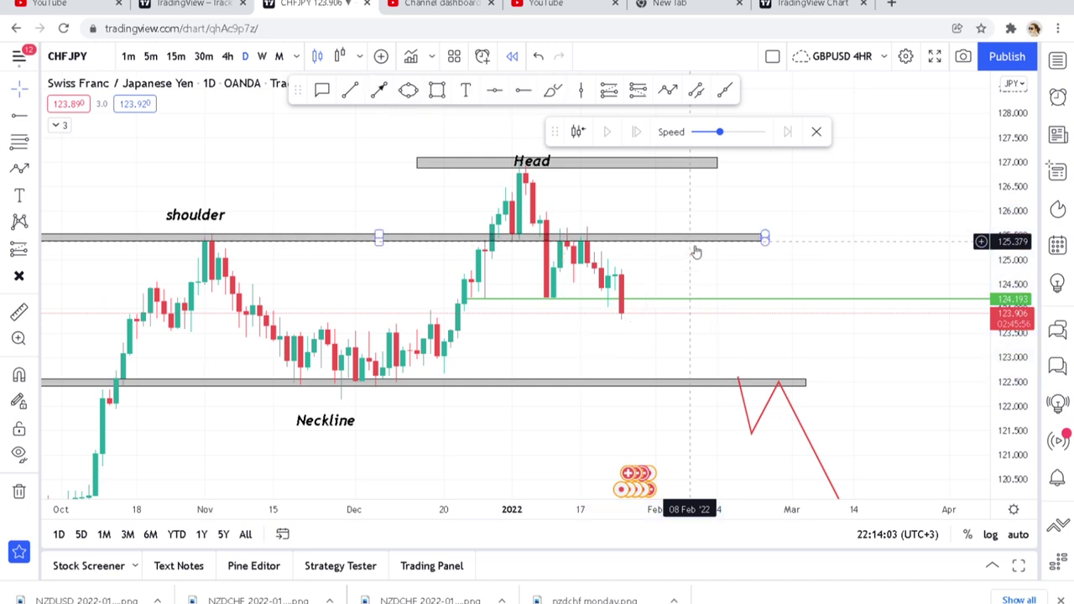
Draw a black arrow from the neckline at about 122.5 up to the 125.5 zone in early February 2022, and delete it.
{"action": "scroll", "coordinate": [756, 344], "scroll_direction": "down", "scroll_amount": 2}
{"action": "left_click_drag", "start_coordinate": [774, 342], "coordinate": [666, 368]}
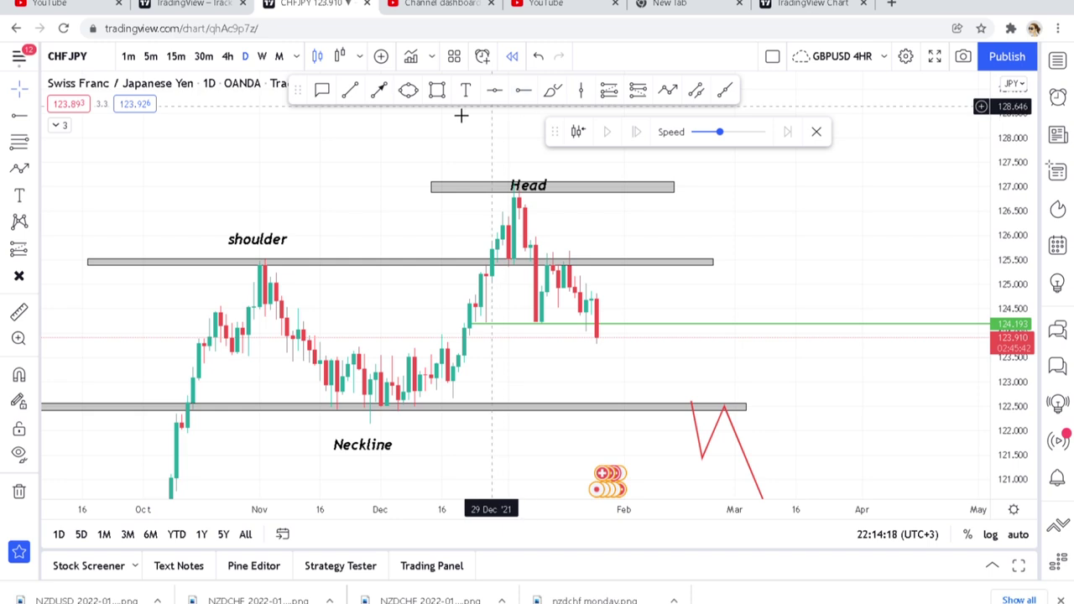
{"action": "left_click", "coordinate": [378, 89]}
{"action": "left_click_drag", "start_coordinate": [632, 407], "coordinate": [670, 267]}
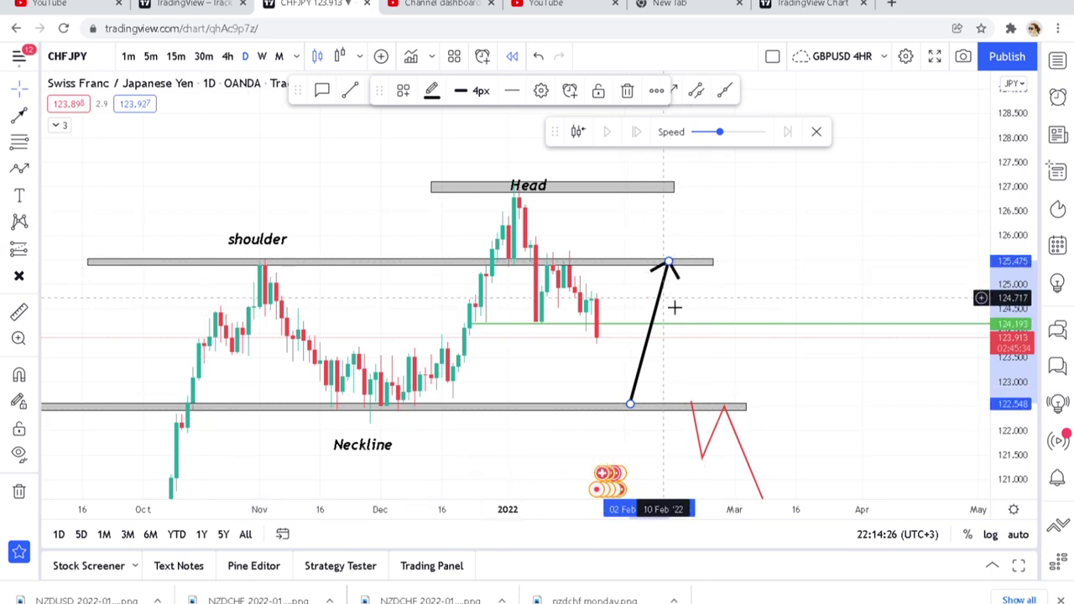
{"action": "key", "text": "Delete"}
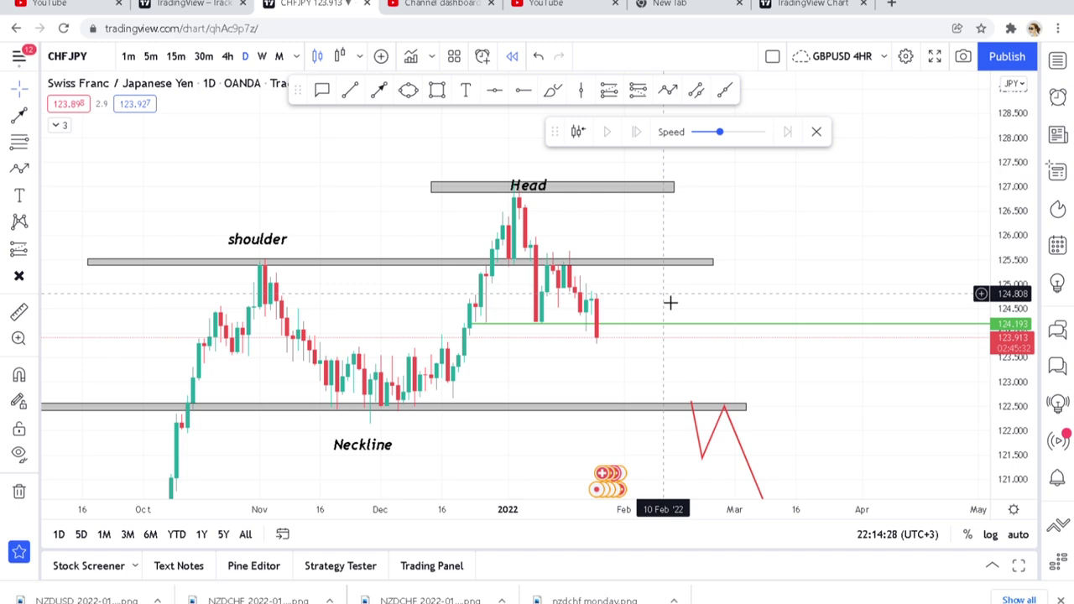
Expand the indicator legend and show EMA 200 and EMA 50 on the chart, leaving EMA 20 hidden.
{"action": "left_click_drag", "start_coordinate": [585, 361], "coordinate": [582, 337]}
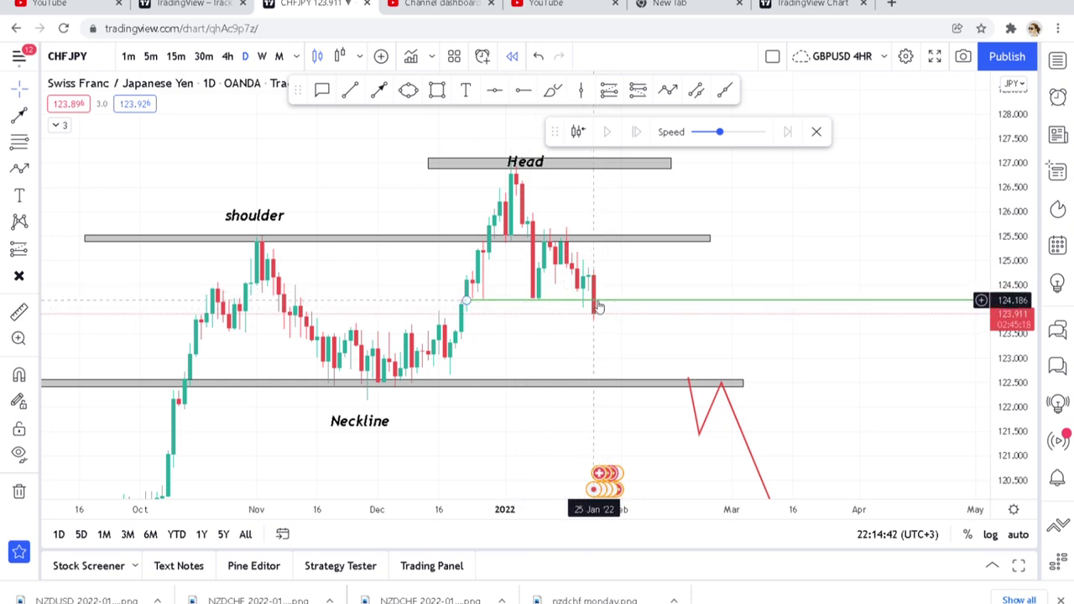
{"action": "mouse_move", "coordinate": [597, 306]}
{"action": "left_mouse_down"}
{"action": "mouse_move", "coordinate": [613, 302]}
{"action": "mouse_move", "coordinate": [599, 306]}
{"action": "left_mouse_up"}
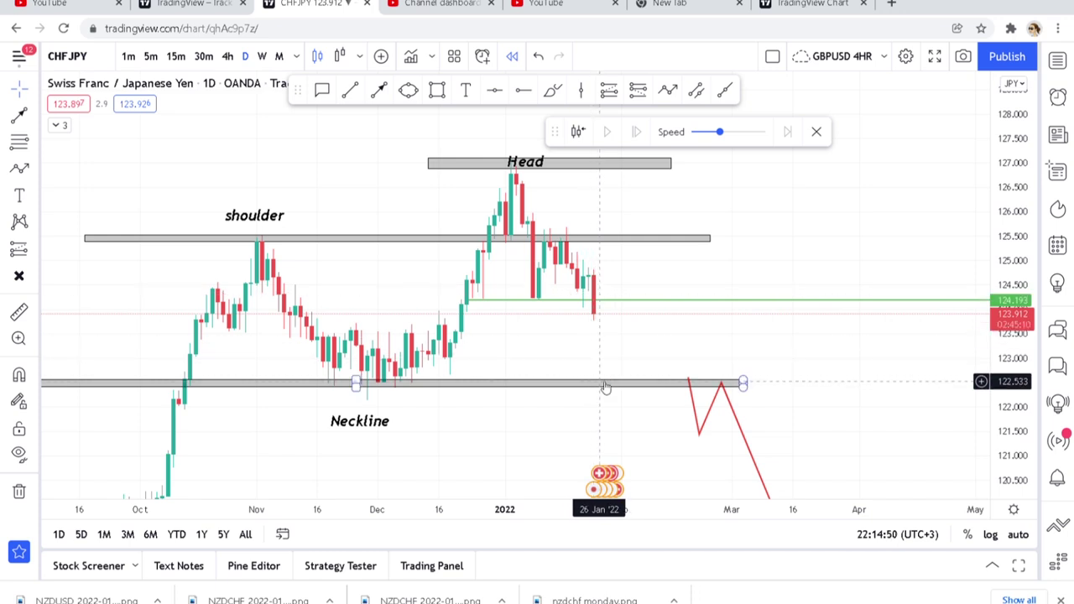
{"action": "left_click", "coordinate": [59, 124]}
{"action": "left_click", "coordinate": [128, 161]}
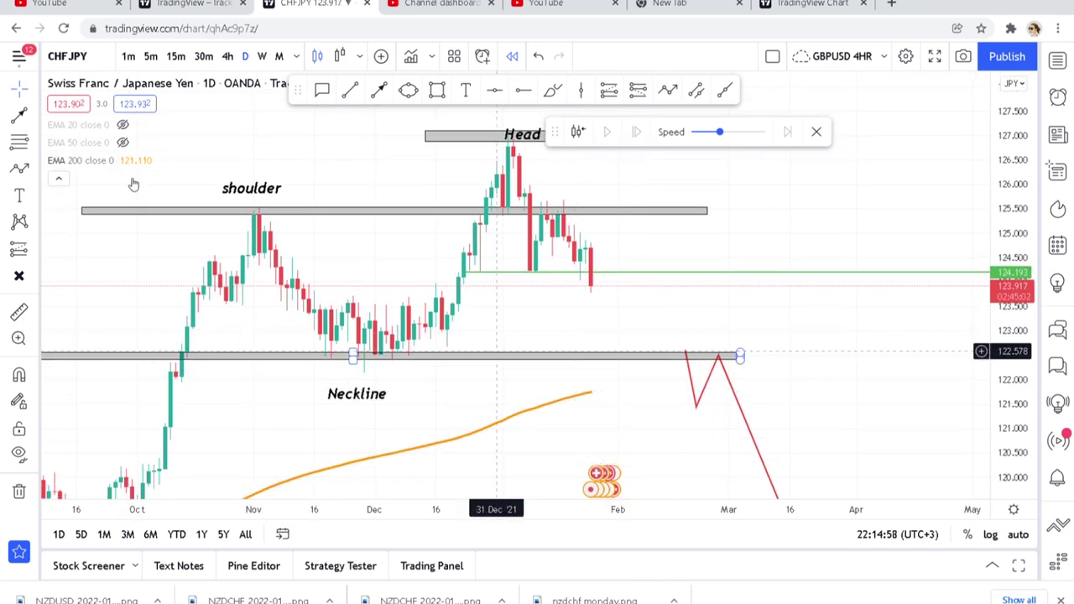
{"action": "left_click", "coordinate": [123, 125]}
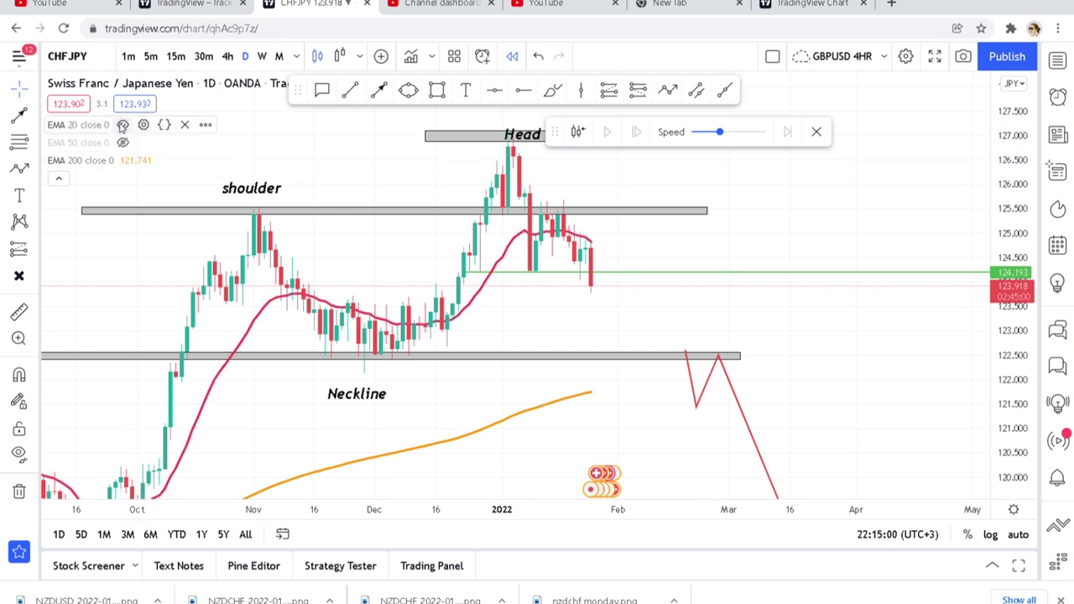
{"action": "left_click", "coordinate": [122, 125]}
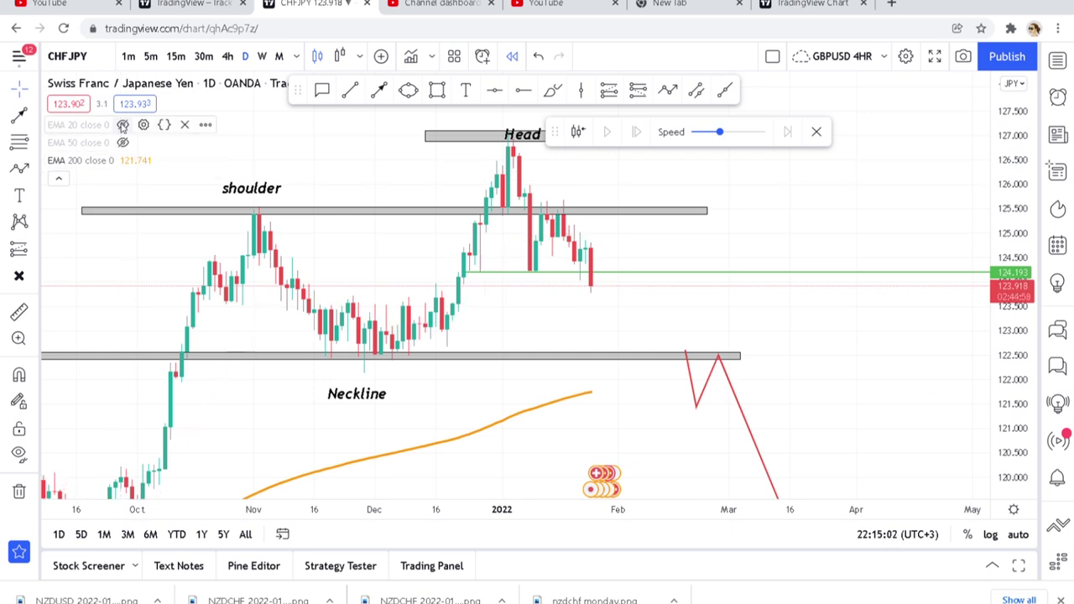
{"action": "left_click", "coordinate": [123, 143]}
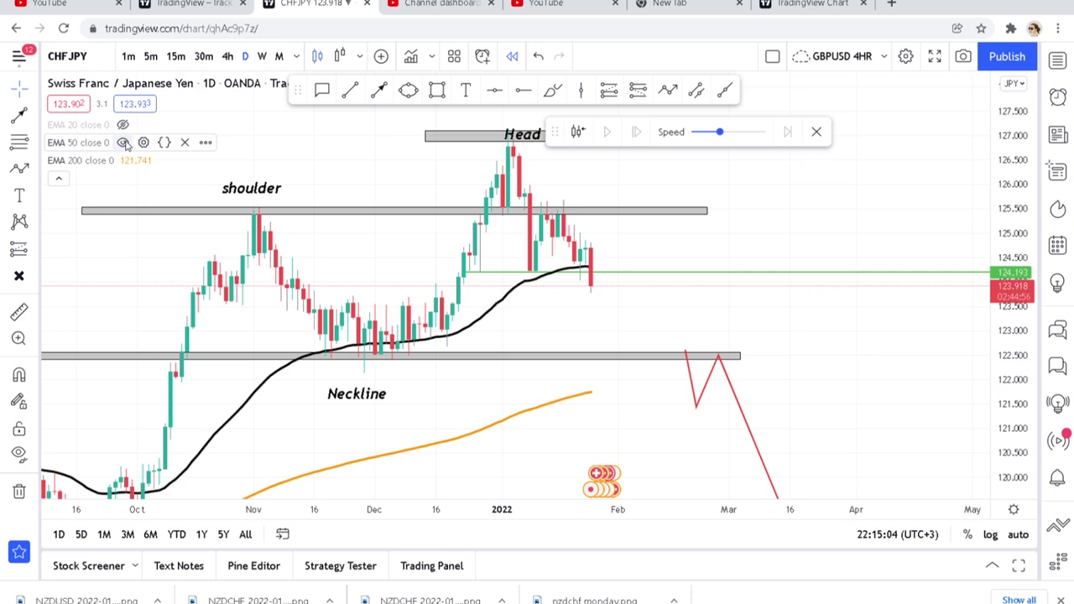
Measure the price distance from the latest candle down to the neckline zone and clear the measurement.
{"action": "scroll", "coordinate": [443, 278], "scroll_direction": "up", "scroll_amount": 2}
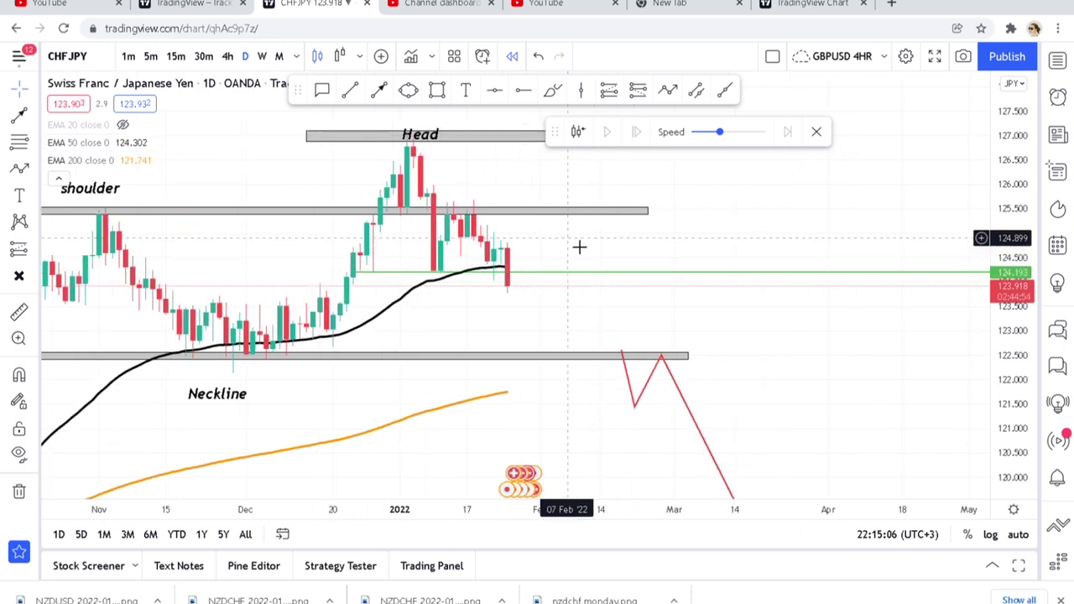
{"action": "left_click_drag", "start_coordinate": [545, 260], "coordinate": [611, 256]}
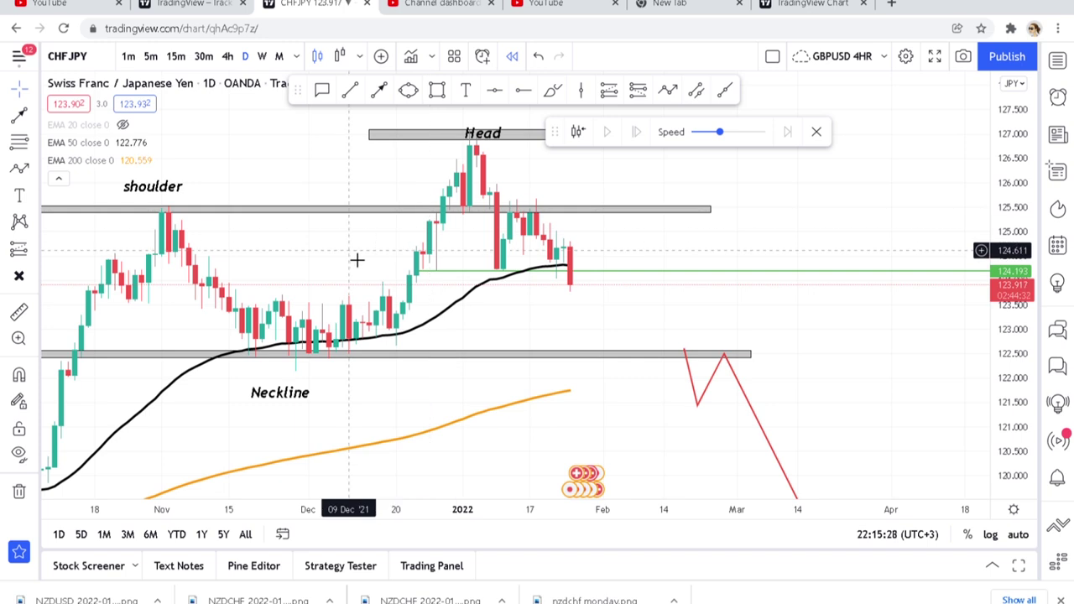
{"action": "left_click_drag", "start_coordinate": [358, 259], "coordinate": [395, 271]}
{"action": "left_click", "coordinate": [19, 310]}
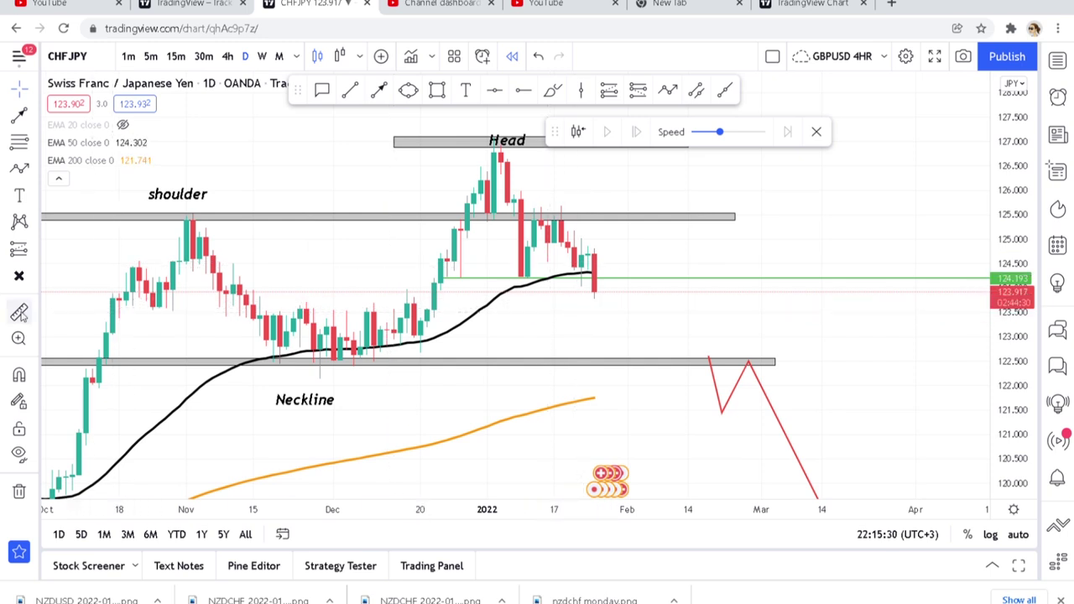
{"action": "left_click", "coordinate": [625, 312]}
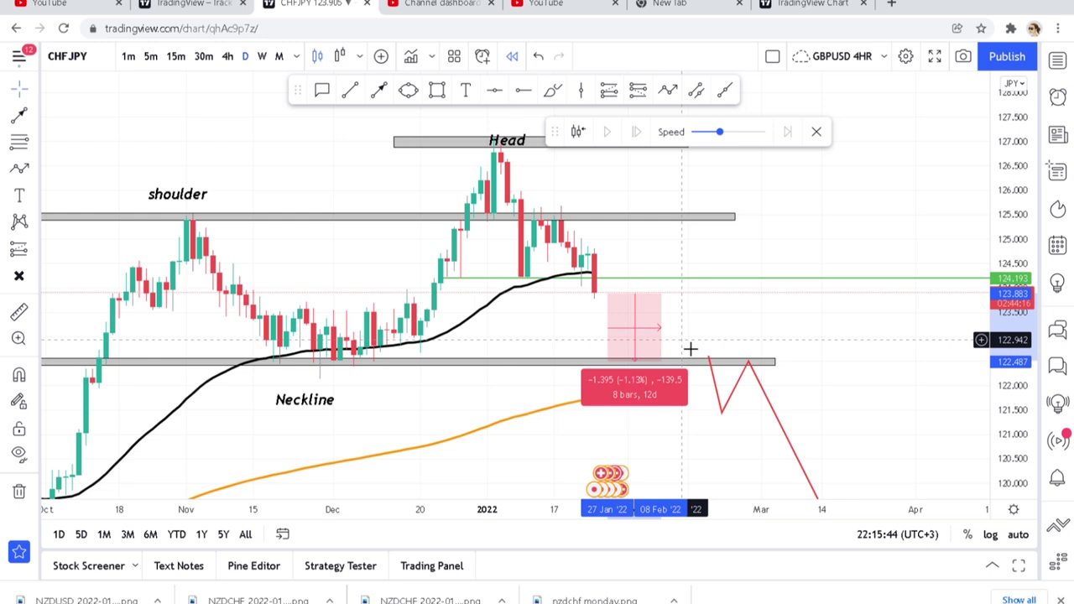
{"action": "left_click", "coordinate": [690, 348]}
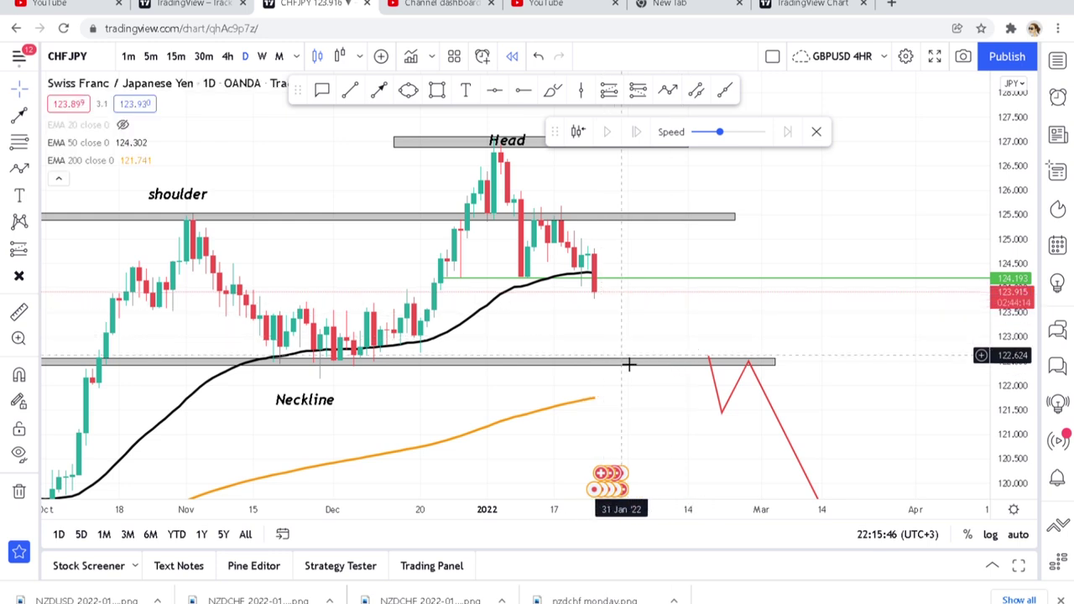
{"action": "left_click", "coordinate": [652, 360]}
{"action": "left_click", "coordinate": [642, 373]}
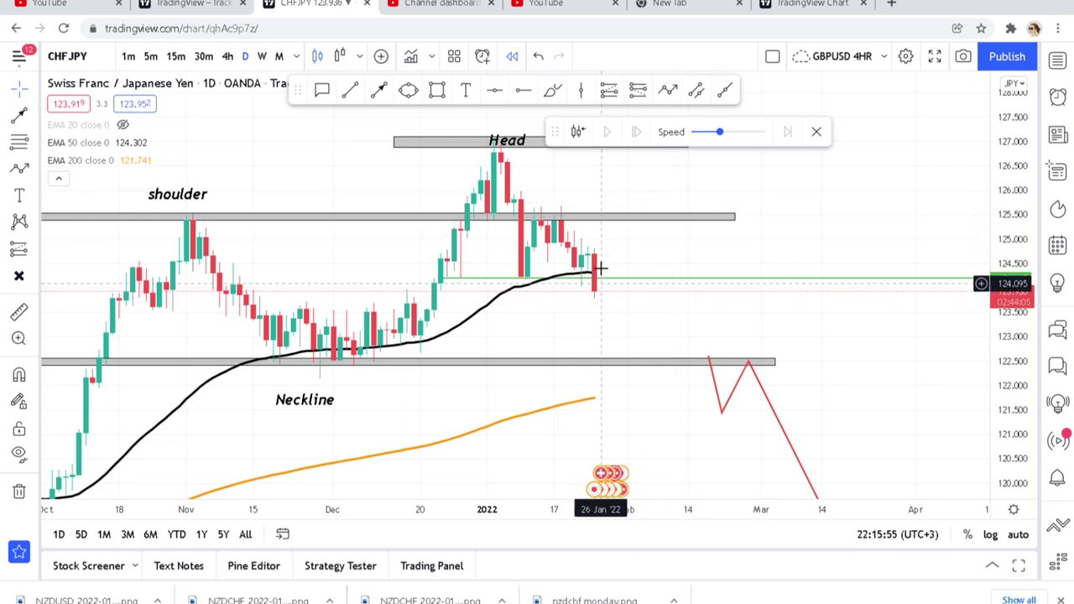
Brush a purple circle around the neckline zone beside the end of EMA 200, from about 123.0 to 121.6 in late January 2022.
{"action": "left_click", "coordinate": [553, 90]}
{"action": "mouse_move", "coordinate": [619, 340]}
{"action": "left_mouse_down"}
{"action": "mouse_move", "coordinate": [574, 401]}
{"action": "mouse_move", "coordinate": [616, 340]}
{"action": "left_mouse_up"}
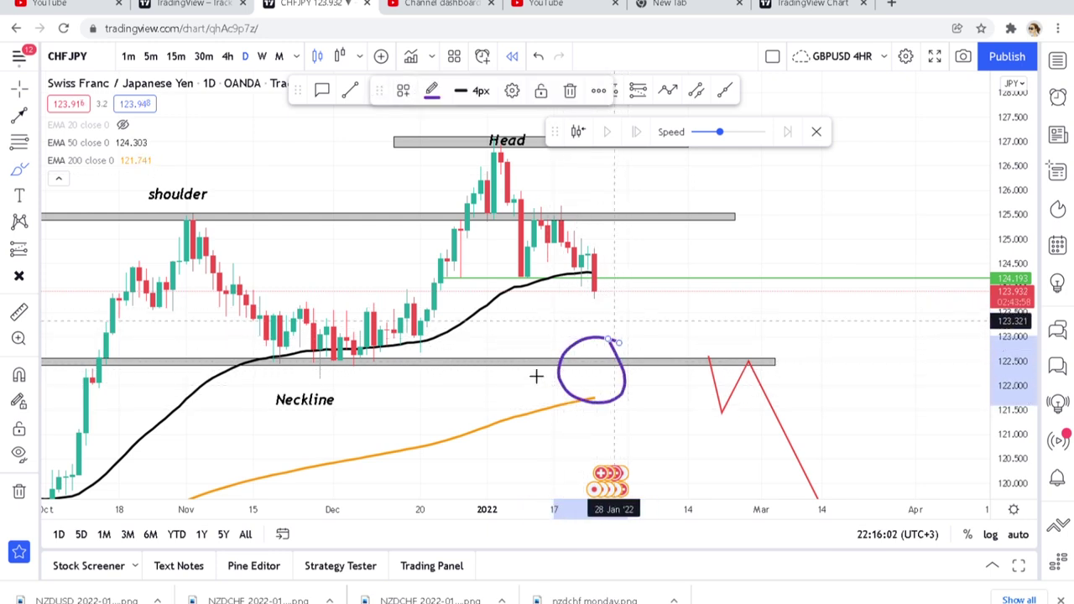